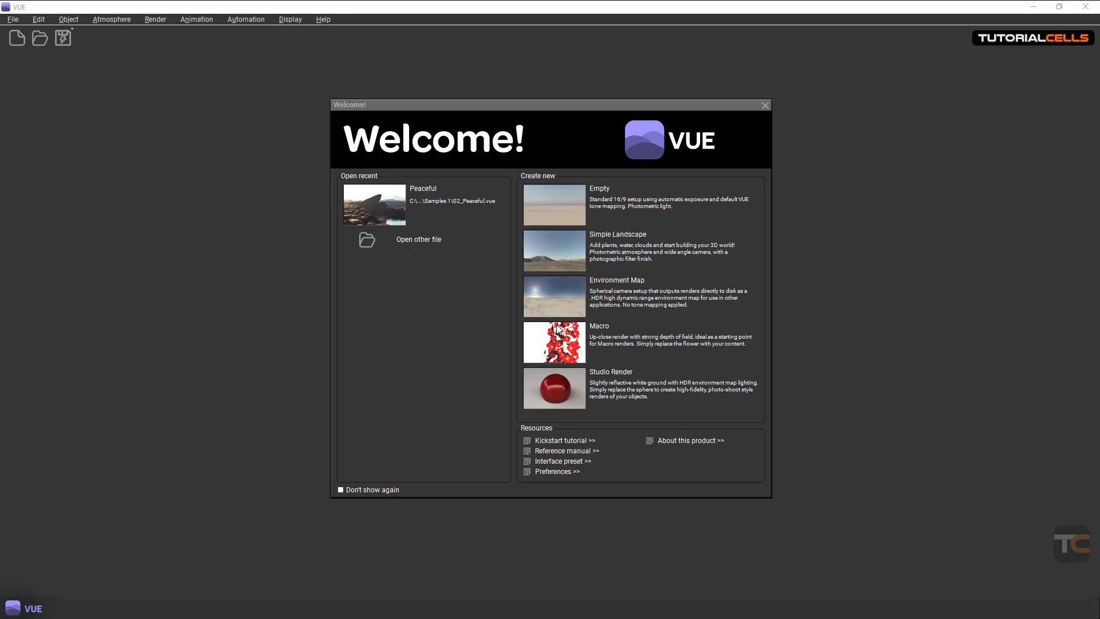
# - Create a new scene from the Empty template and add a procedural terrain to it
pyautogui.click(554, 200)
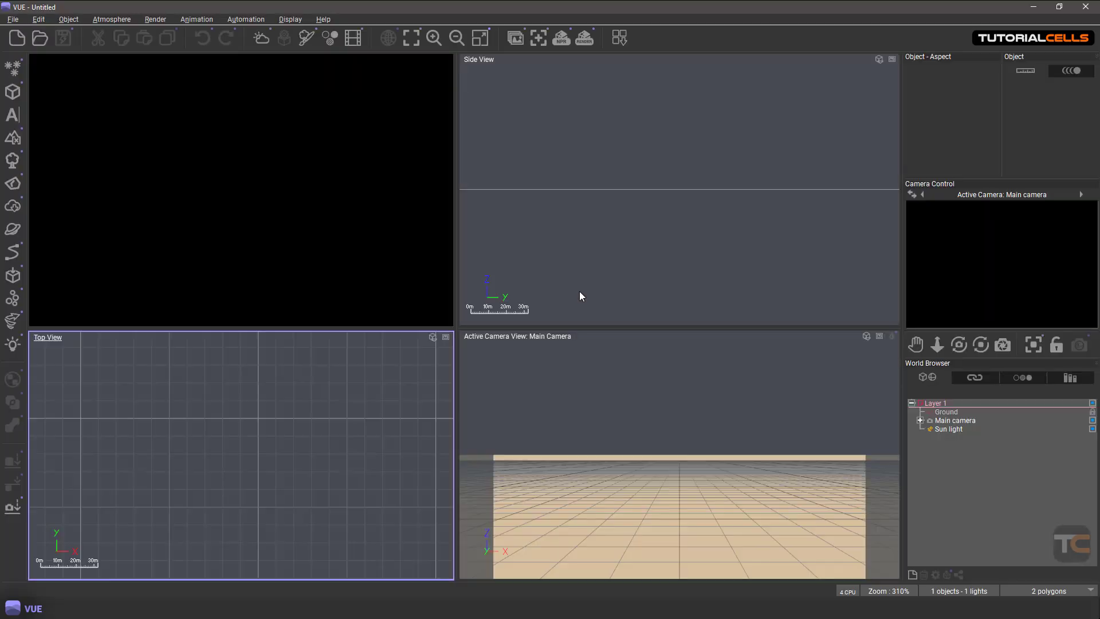
pyautogui.moveTo(622, 496); pyautogui.dragTo(725, 538, button='right')
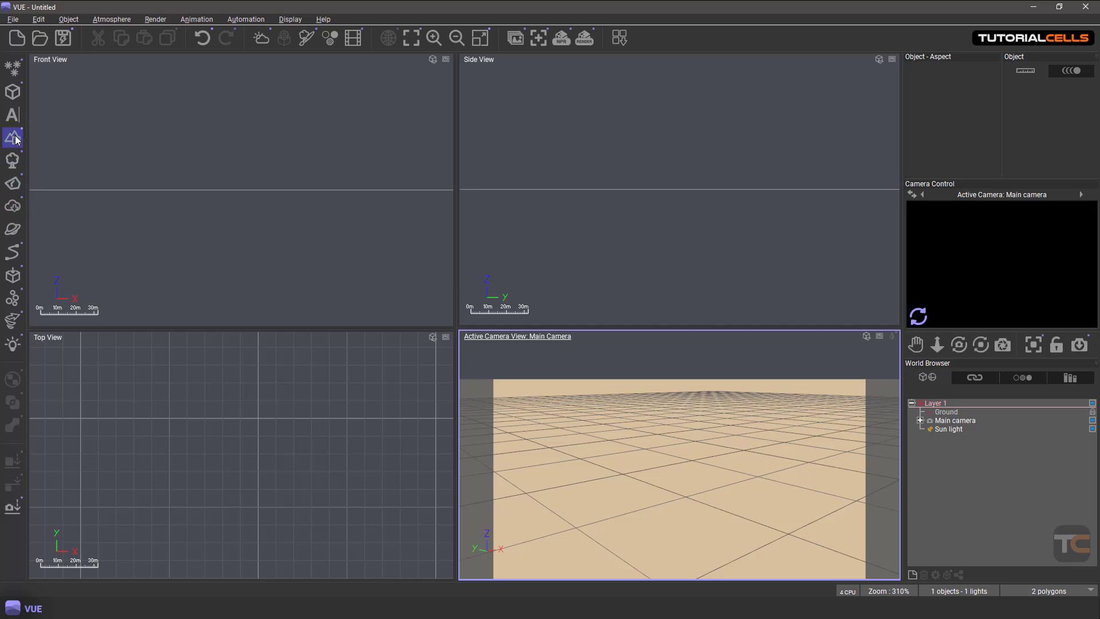
pyautogui.moveTo(16, 139)
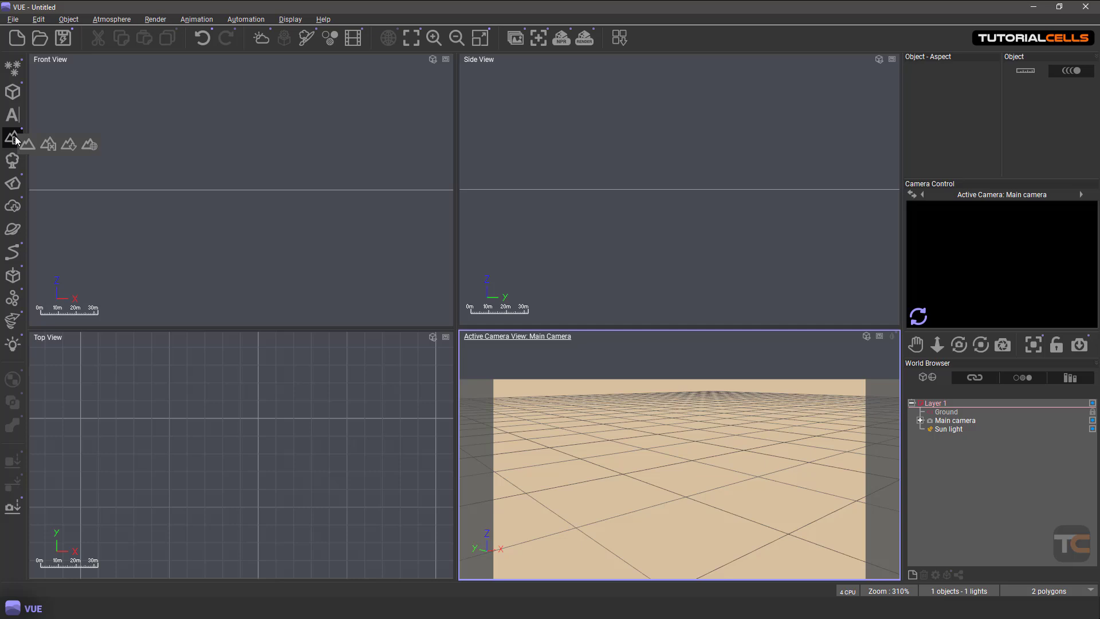
pyautogui.click(49, 145)
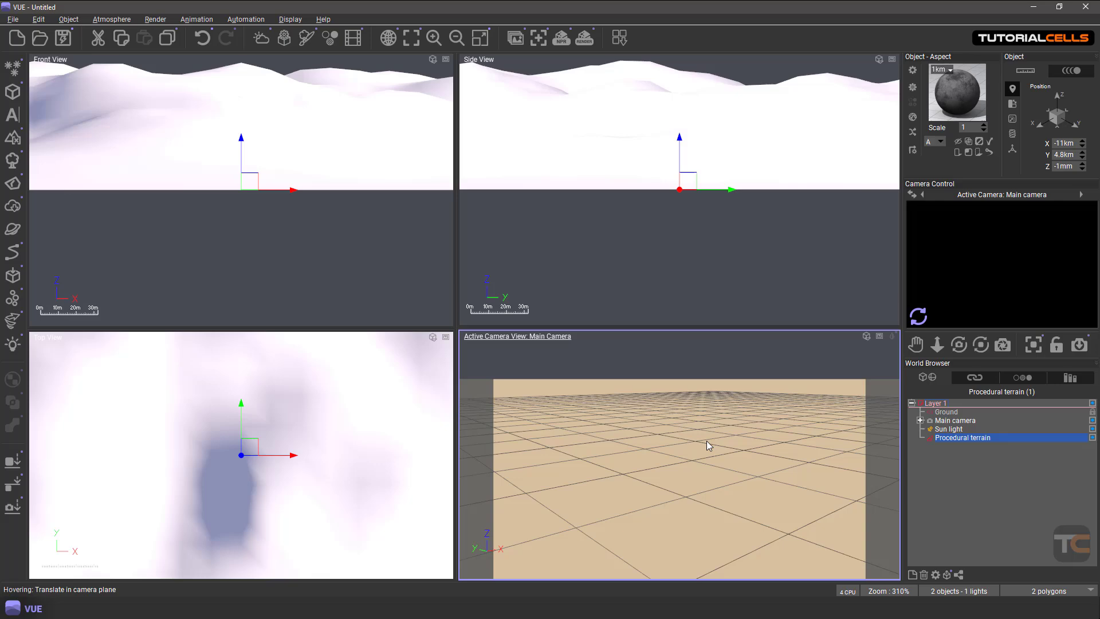
# - Examine the procedural terrain's relief and extent in the main camera and top views
pyautogui.scroll(-5, 690, 428)
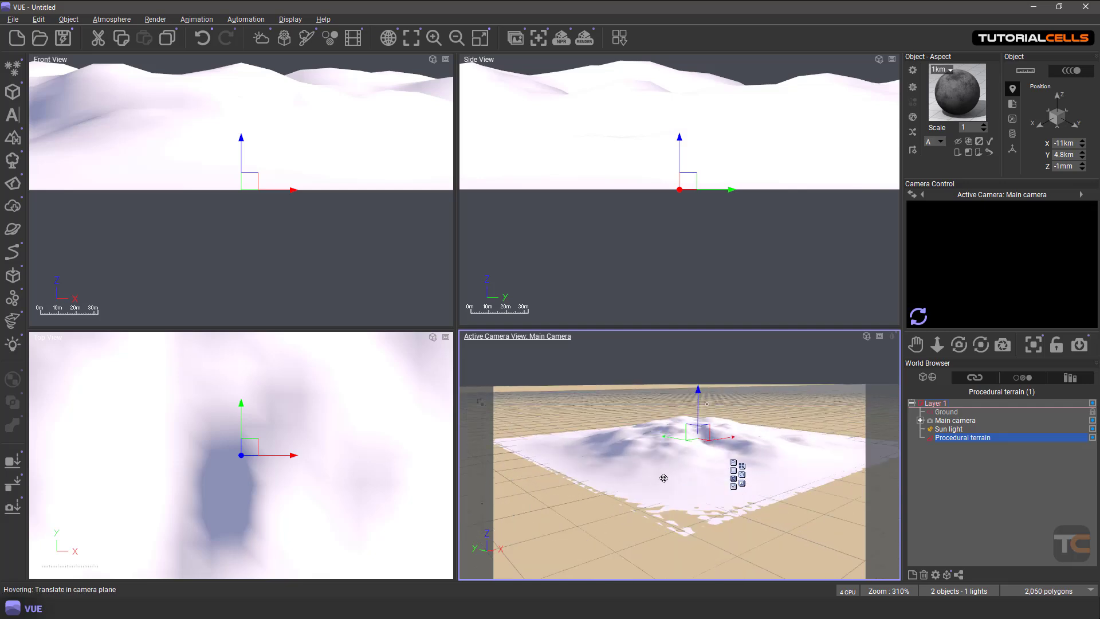
pyautogui.scroll(10, 688, 485)
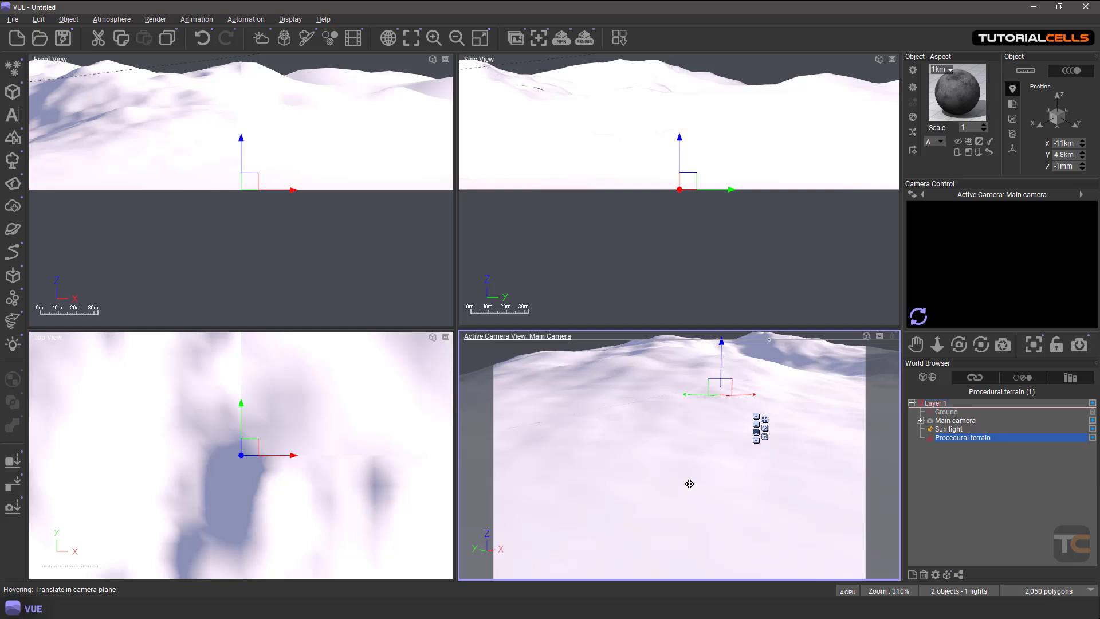
pyautogui.scroll(-10, 304, 439)
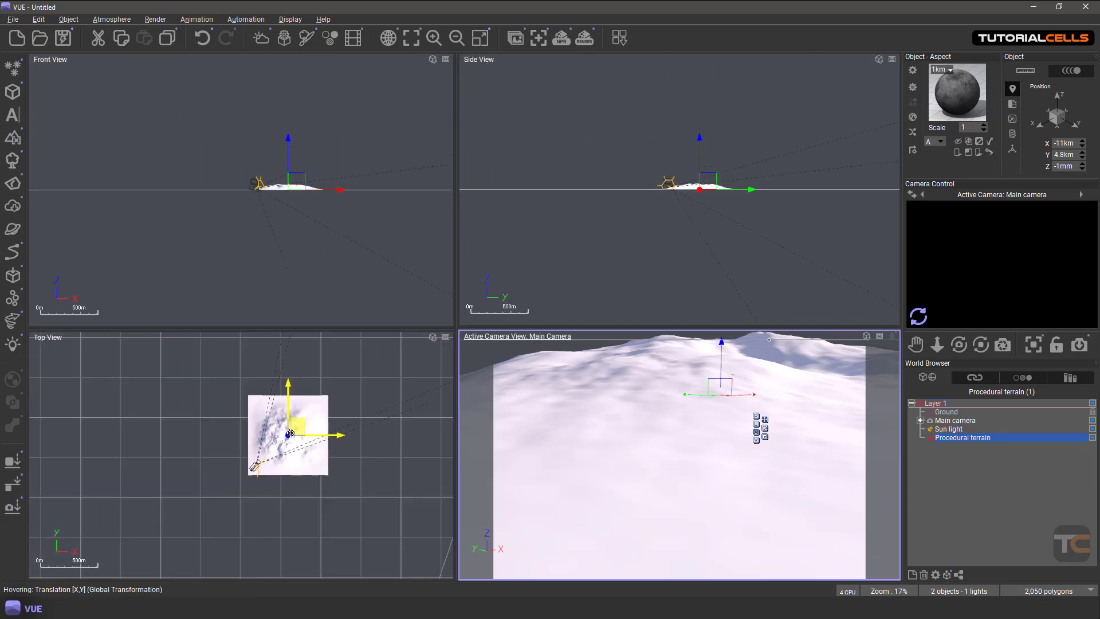
pyautogui.scroll(4, 290, 434)
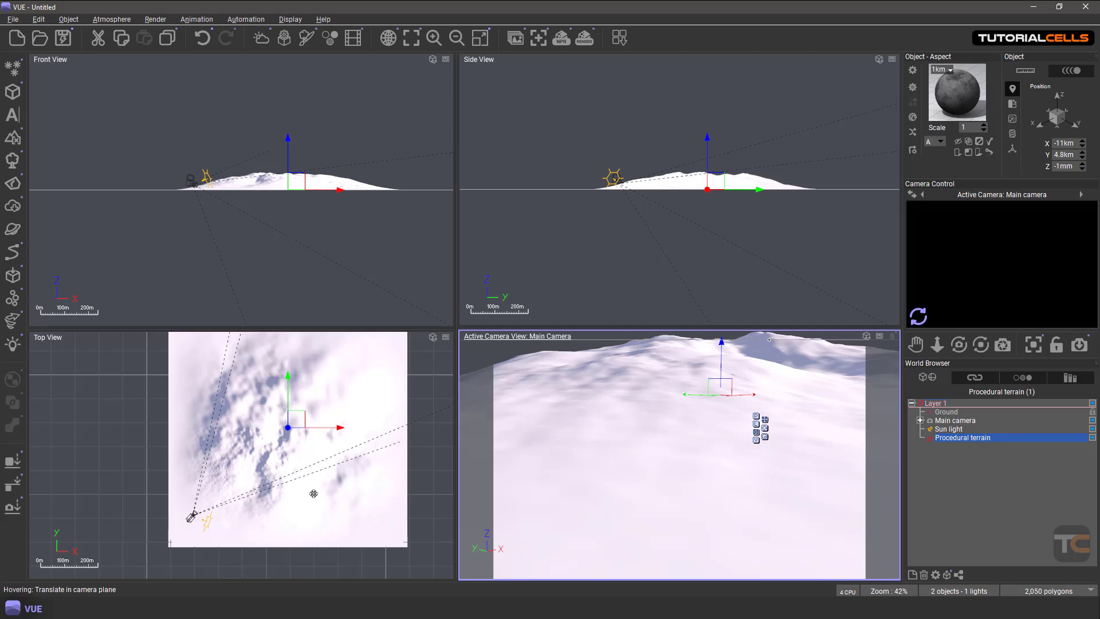
pyautogui.scroll(2, 260, 484)
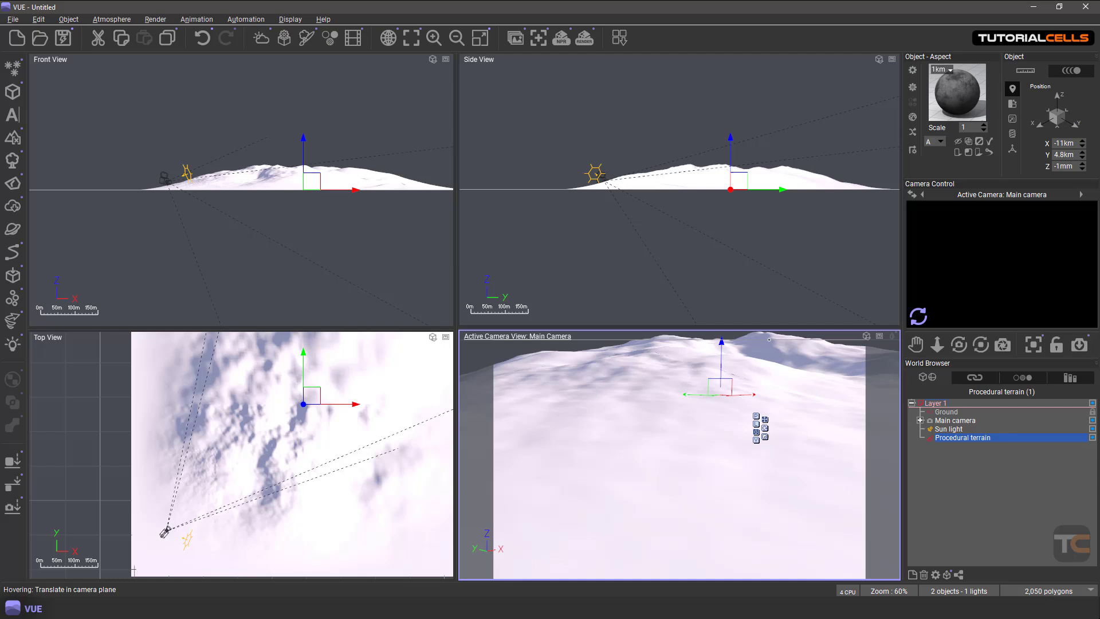
pyautogui.moveTo(671, 488); pyautogui.dragTo(664, 410, button='right')
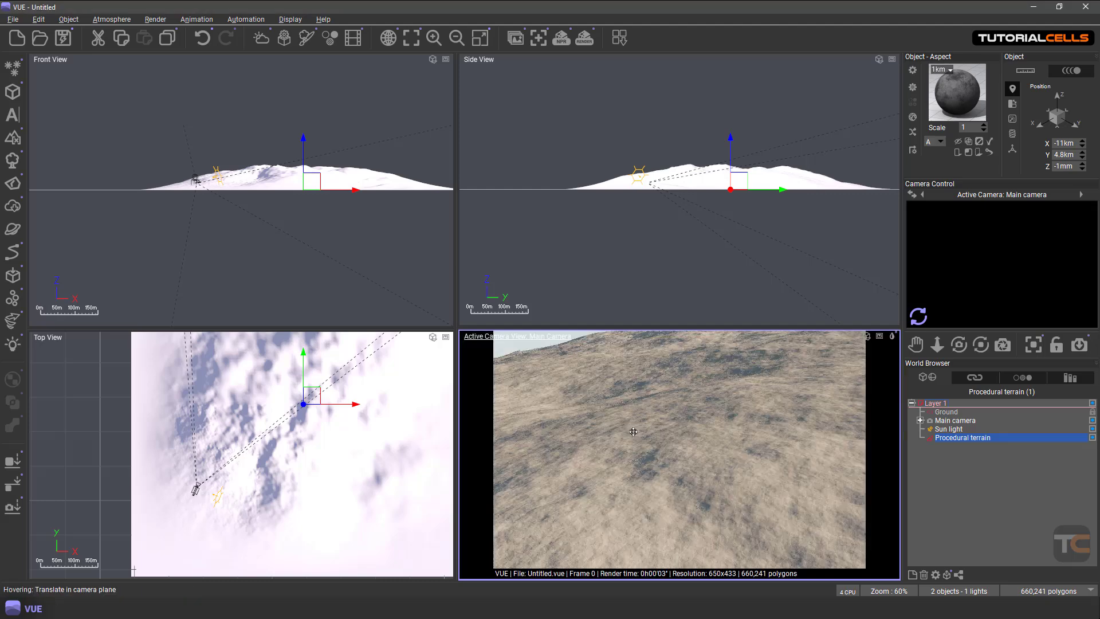
pyautogui.click(634, 429)
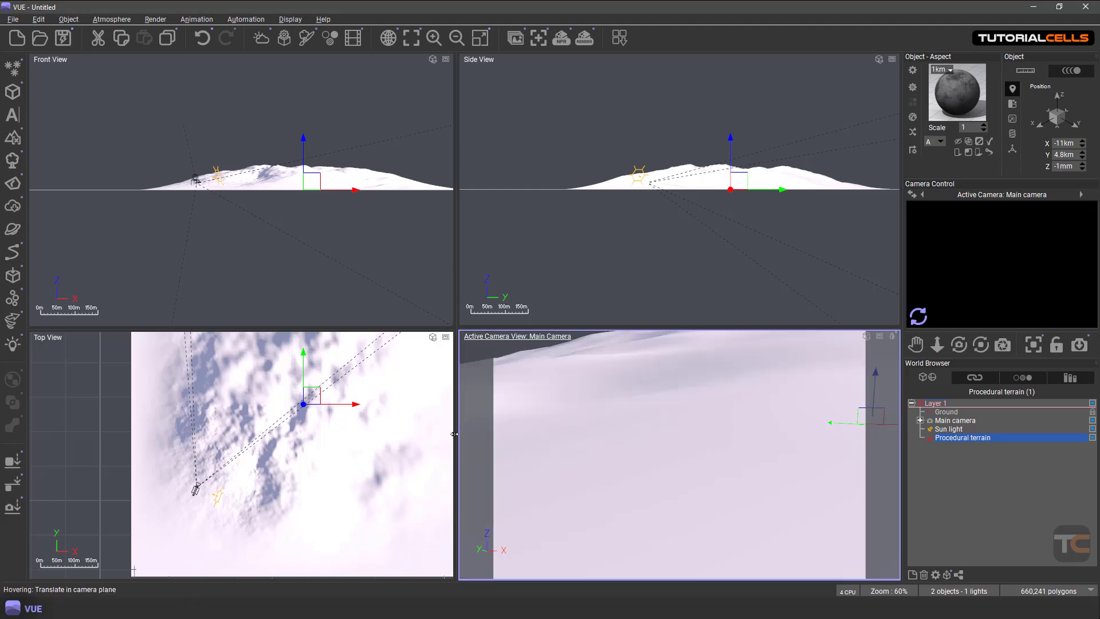
pyautogui.scroll(-5, 311, 395)
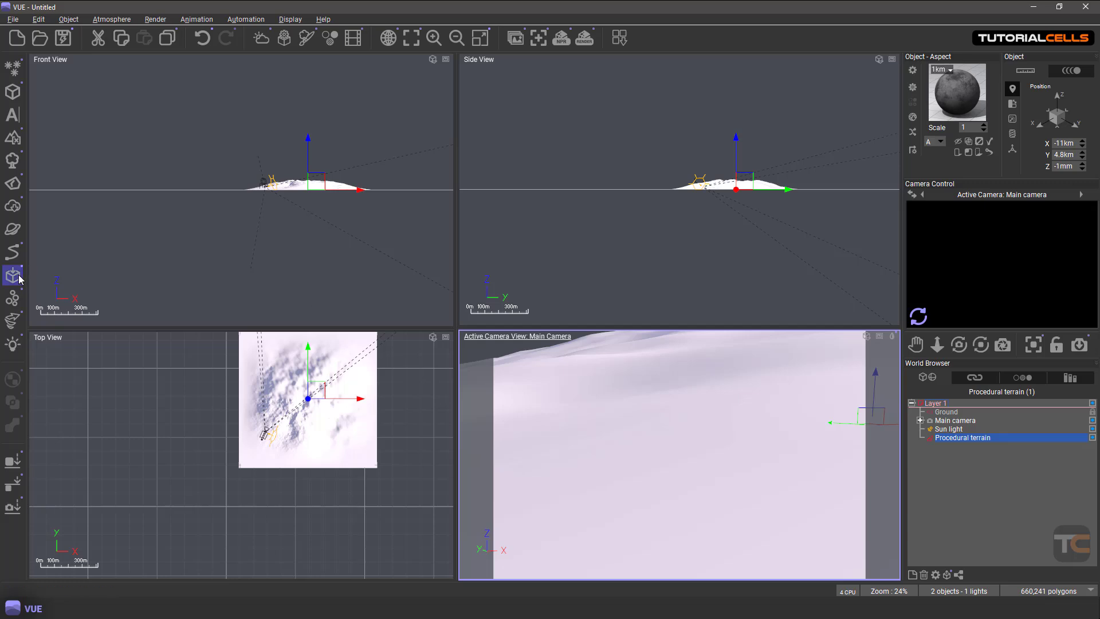
# - Add a rock to the scene and enlarge it from its bounding-box corner in the top view
pyautogui.click(17, 187)
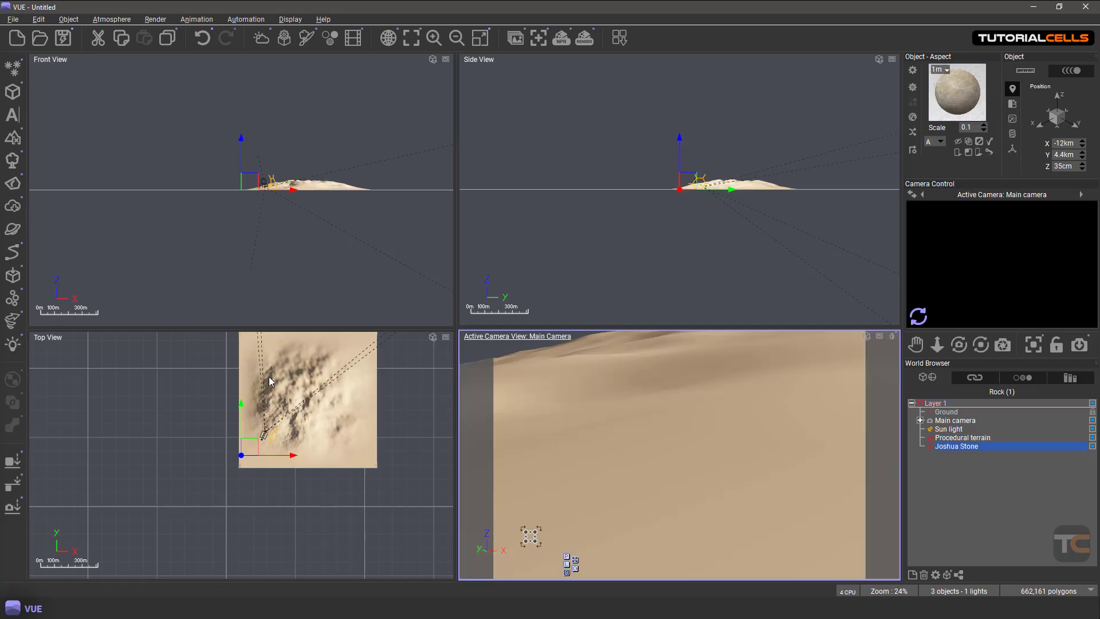
pyautogui.click(243, 453)
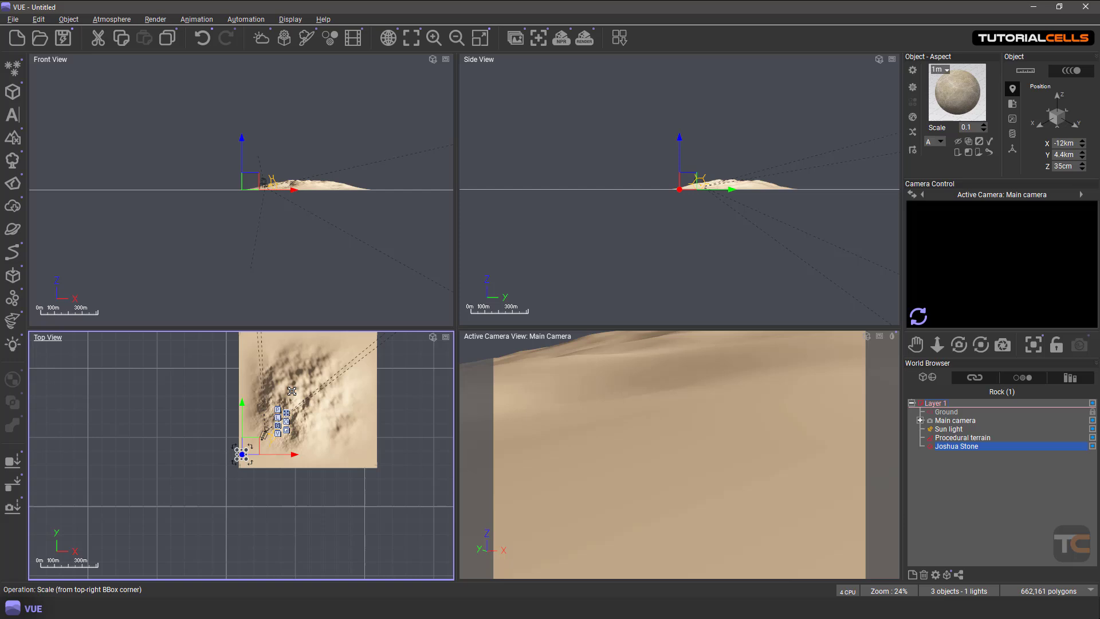
pyautogui.moveTo(252, 446); pyautogui.dragTo(290, 399)
pyautogui.click(710, 387)
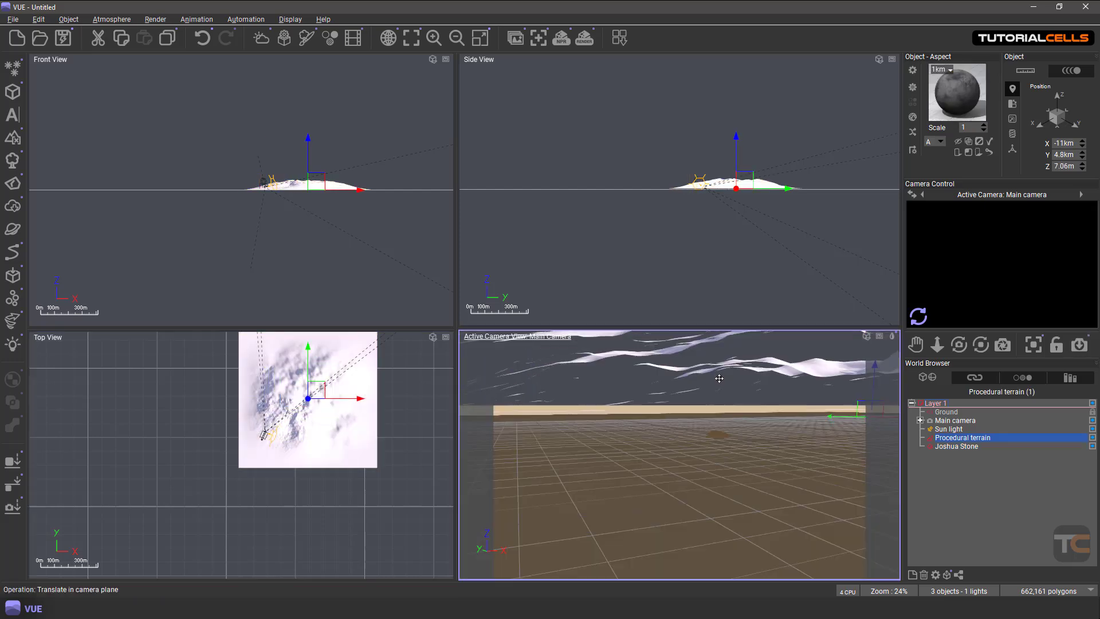
pyautogui.hotkey('ctrl', 'z')
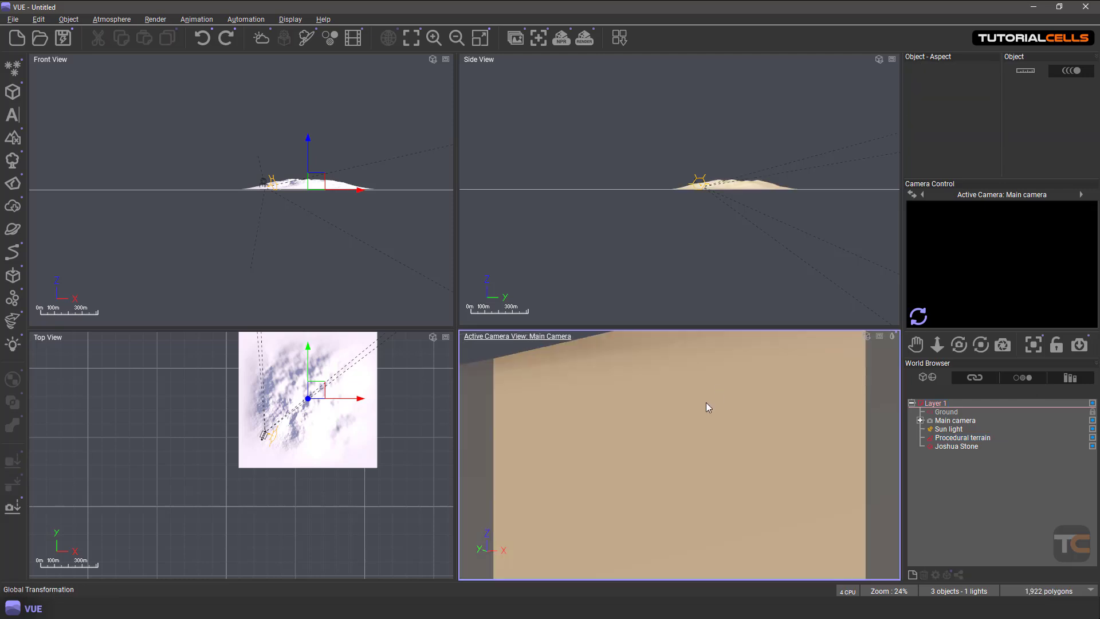
# - Select the Joshua Stone rock and raise it along the Z axis to about 49.9 m
pyautogui.click(943, 448)
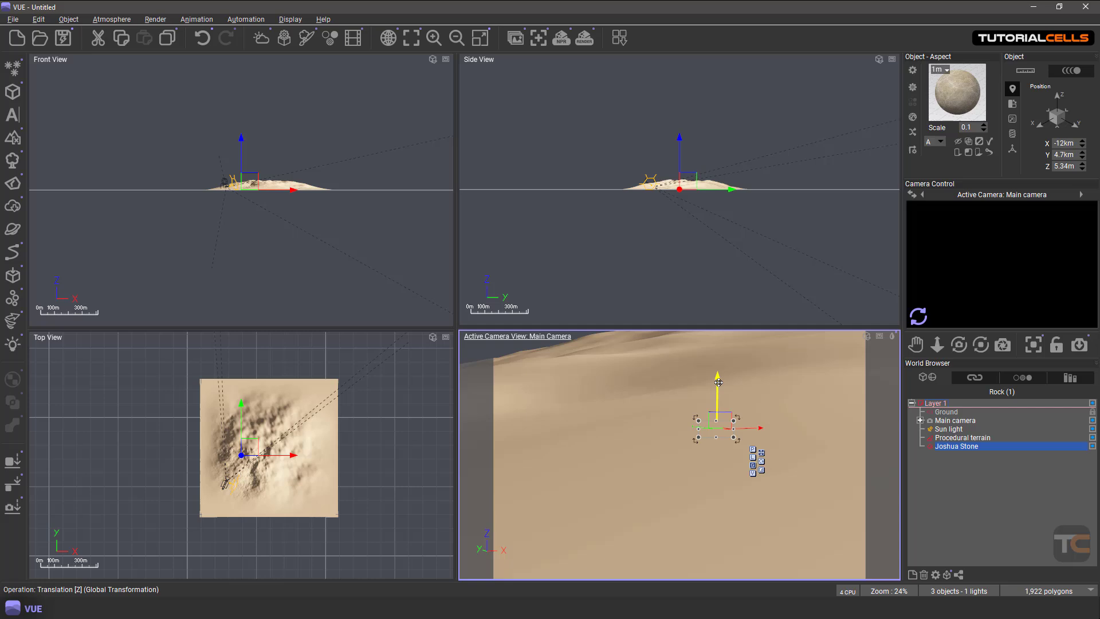
pyautogui.moveTo(718, 382); pyautogui.dragTo(681, 376)
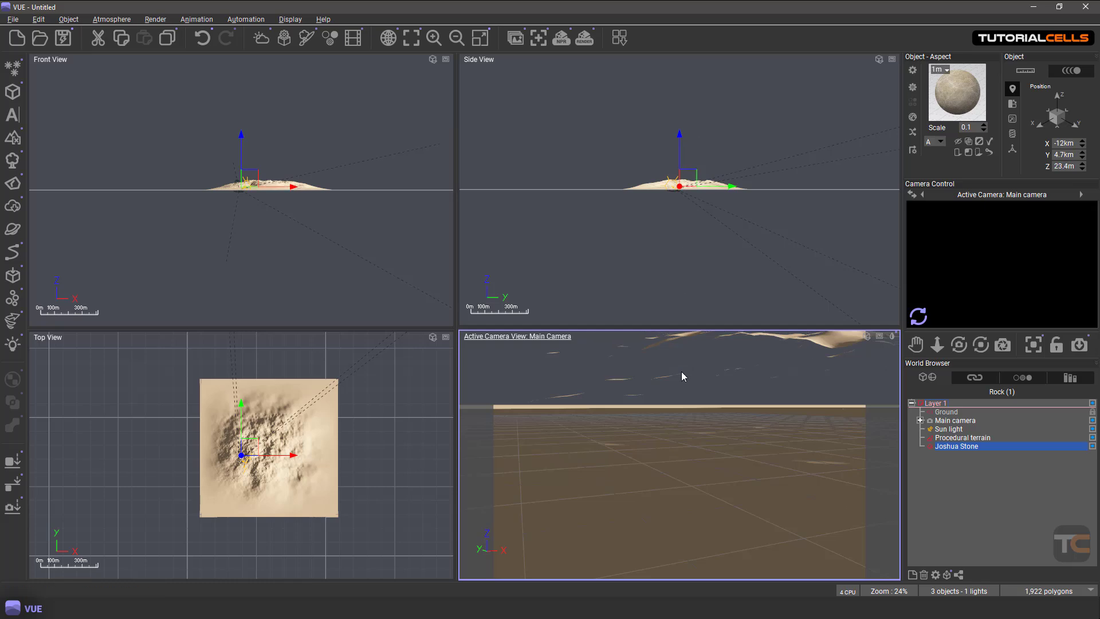
pyautogui.moveTo(683, 371); pyautogui.dragTo(689, 421, button='right')
pyautogui.scroll(-2, 688, 416)
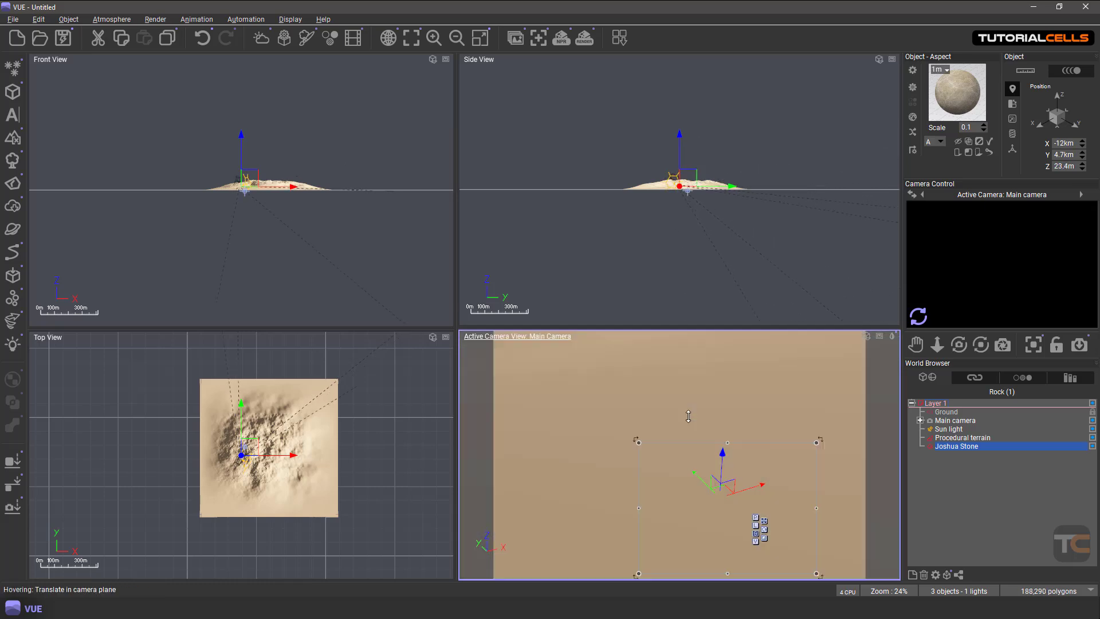
pyautogui.moveTo(725, 460); pyautogui.dragTo(726, 322)
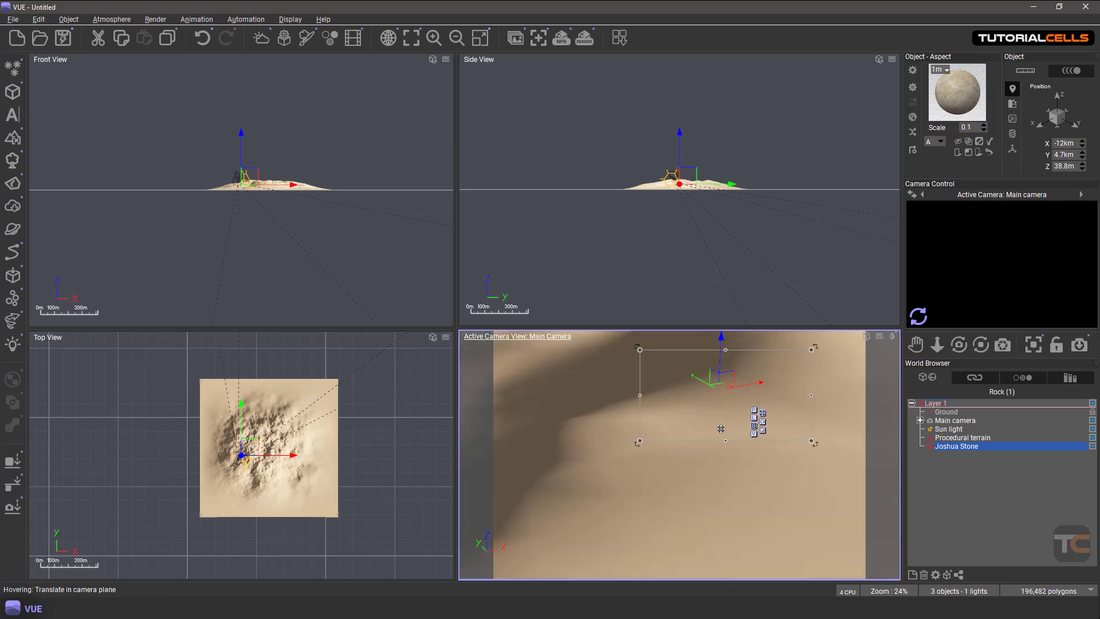
pyautogui.moveTo(709, 379); pyautogui.dragTo(714, 311)
pyautogui.scroll(-2, 700, 374)
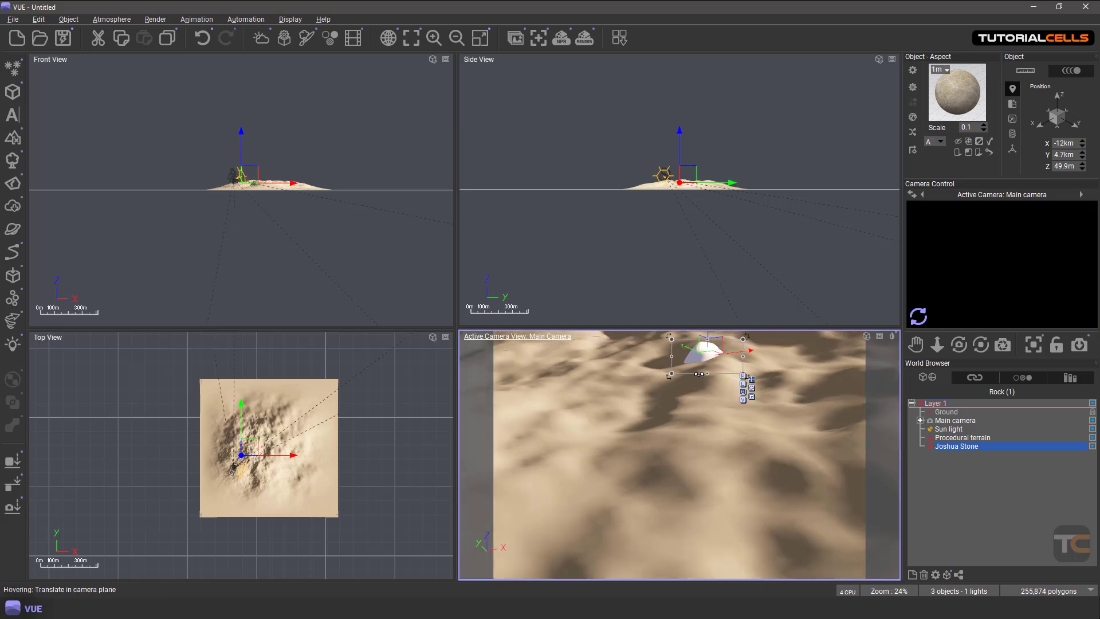
# - Lift the rock further along Z to about 66.7 m so it clears the terrain
pyautogui.scroll(3, 699, 374)
pyautogui.moveTo(683, 404); pyautogui.dragTo(684, 344)
pyautogui.scroll(-3, 669, 425)
pyautogui.moveTo(676, 423)
pyautogui.mouseDown(button='right')
pyautogui.moveTo(743, 400)
pyautogui.moveTo(588, 408)
pyautogui.moveTo(665, 417)
pyautogui.mouseUp(button='right')
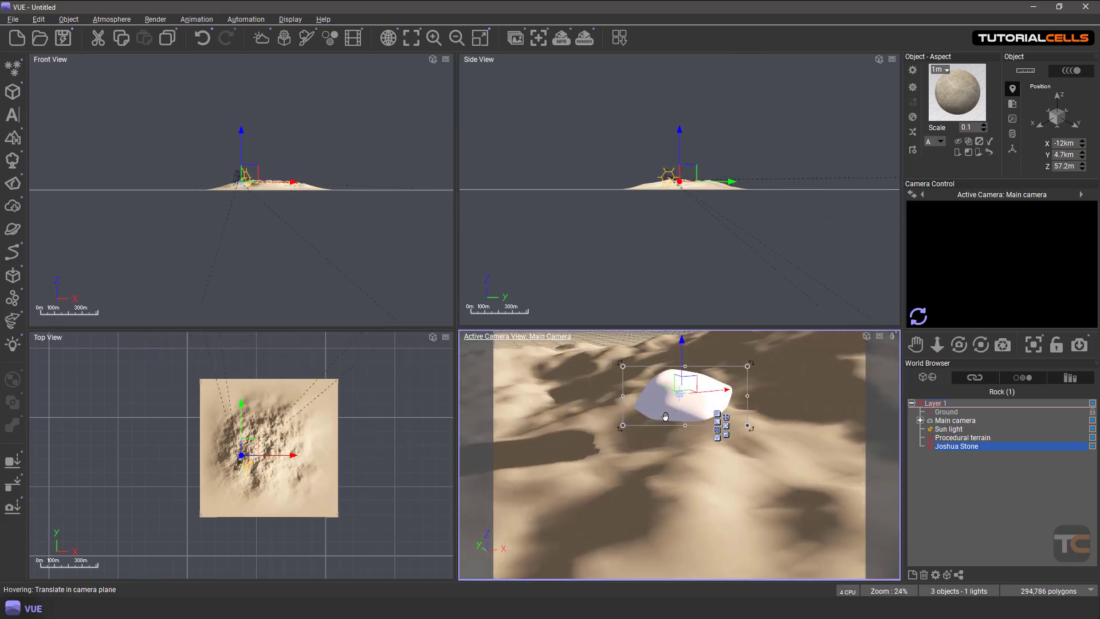
pyautogui.moveTo(682, 347); pyautogui.dragTo(686, 277)
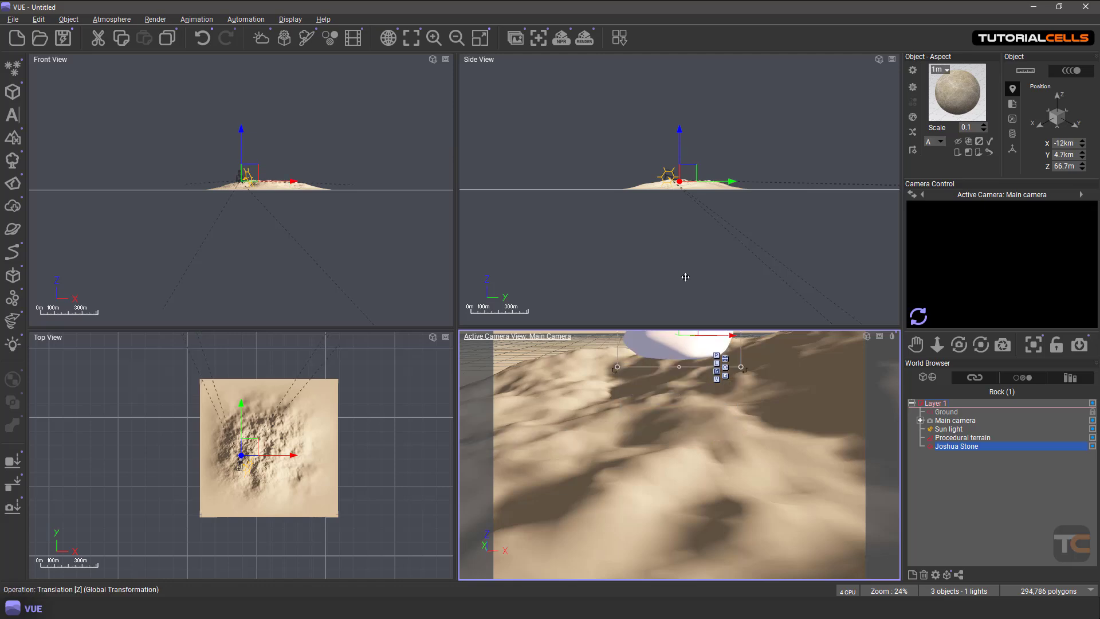
# - Rotate the rock with the rotation gizmo so it stands steeply tilted above the terrain
pyautogui.moveTo(658, 415); pyautogui.dragTo(650, 440, button='right')
pyautogui.scroll(-3, 662, 442)
pyautogui.scroll(-2, 646, 438)
pyautogui.moveTo(937, 345); pyautogui.dragTo(764, 345)
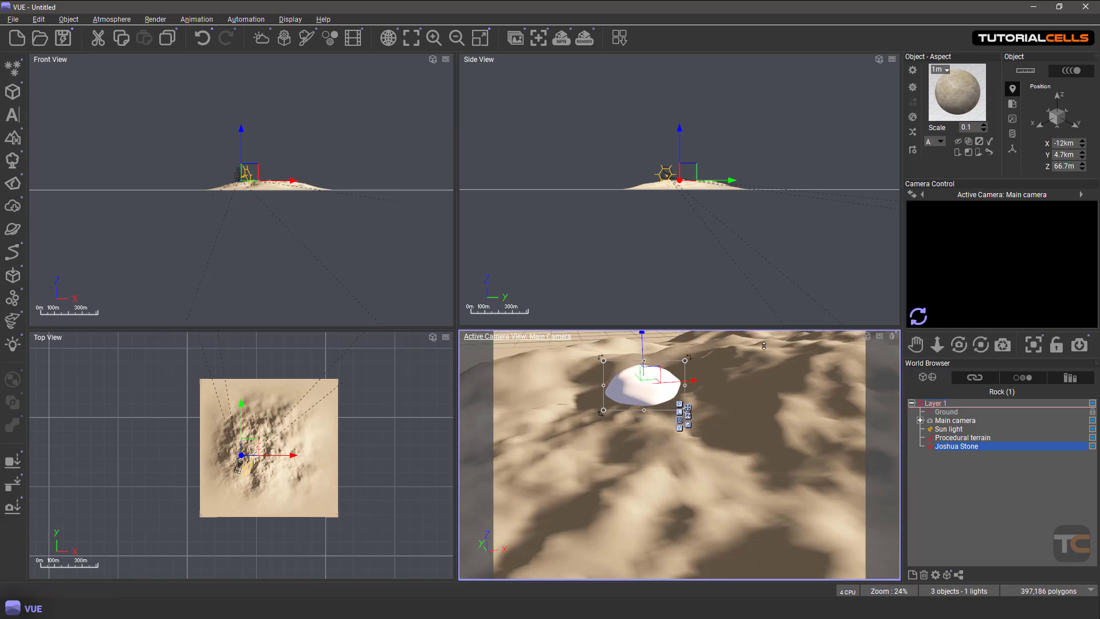
pyautogui.click(688, 418)
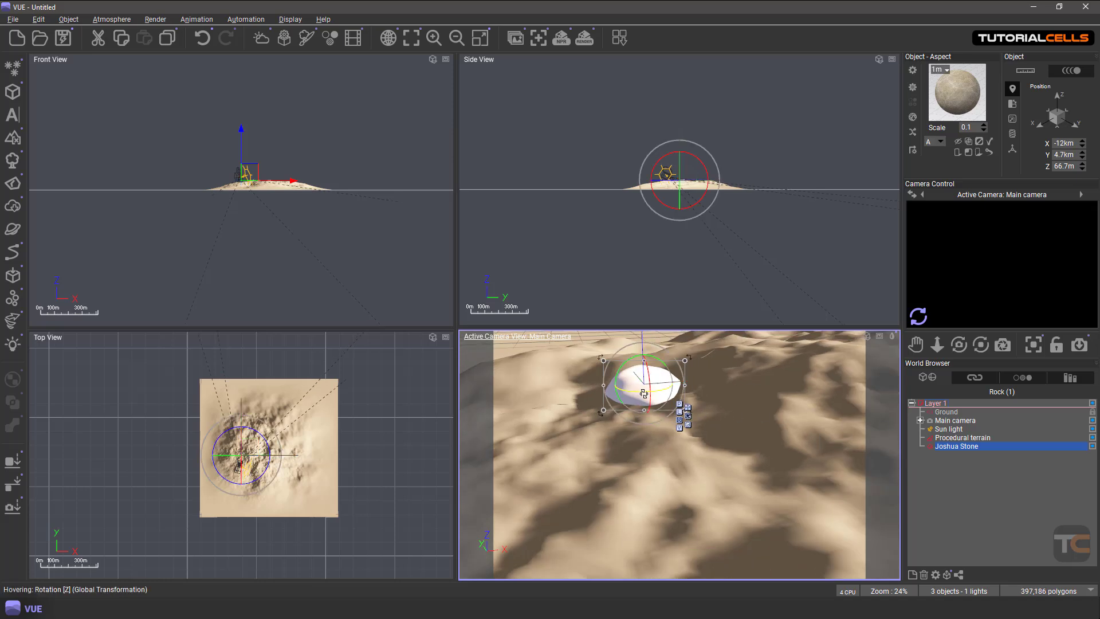
pyautogui.moveTo(635, 385)
pyautogui.mouseDown()
pyautogui.moveTo(646, 353)
pyautogui.moveTo(648, 378)
pyautogui.mouseUp()
pyautogui.moveTo(706, 415); pyautogui.dragTo(618, 404, button='right')
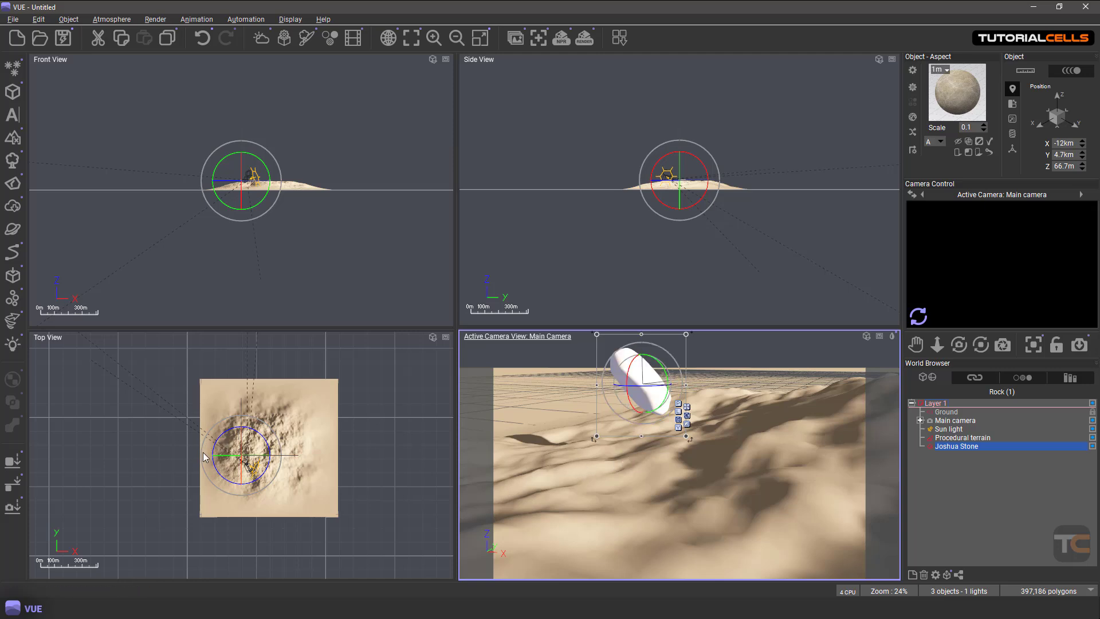
# - Drop the tilted rock straight down onto the terrain with Drop Objects, keeping its orientation
pyautogui.click(10, 466)
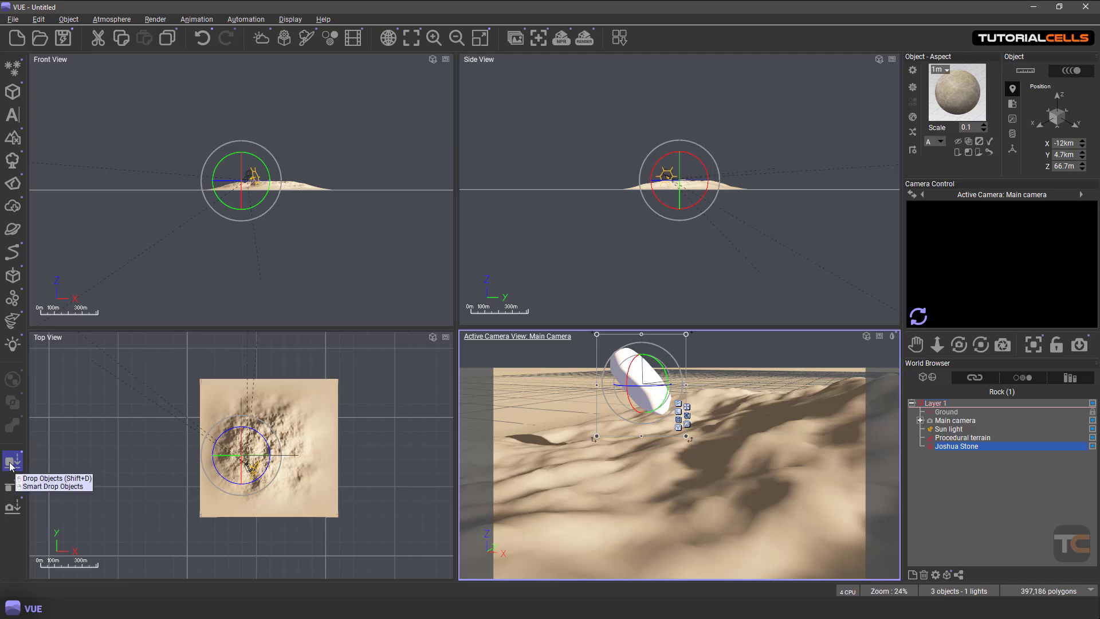
pyautogui.click(56, 478)
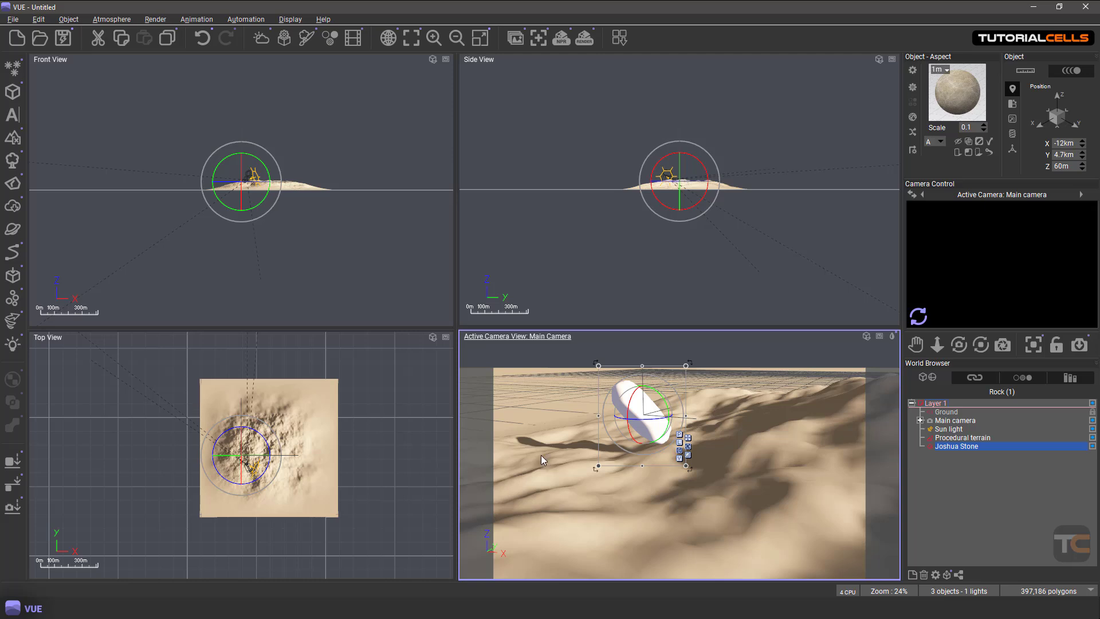
pyautogui.scroll(4, 670, 469)
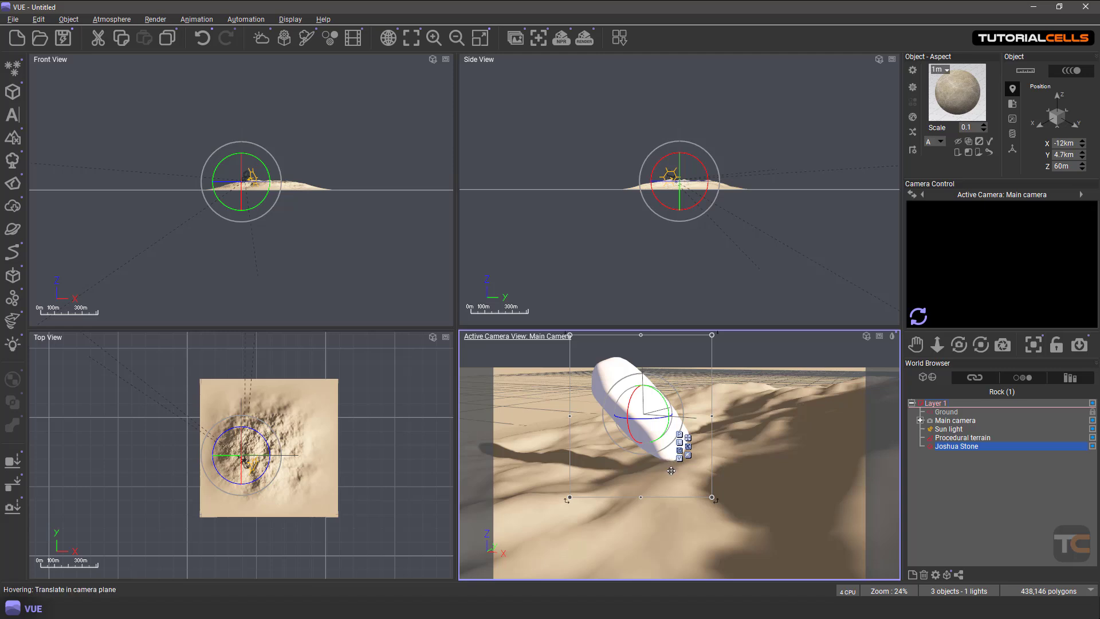
pyautogui.scroll(-3, 669, 471)
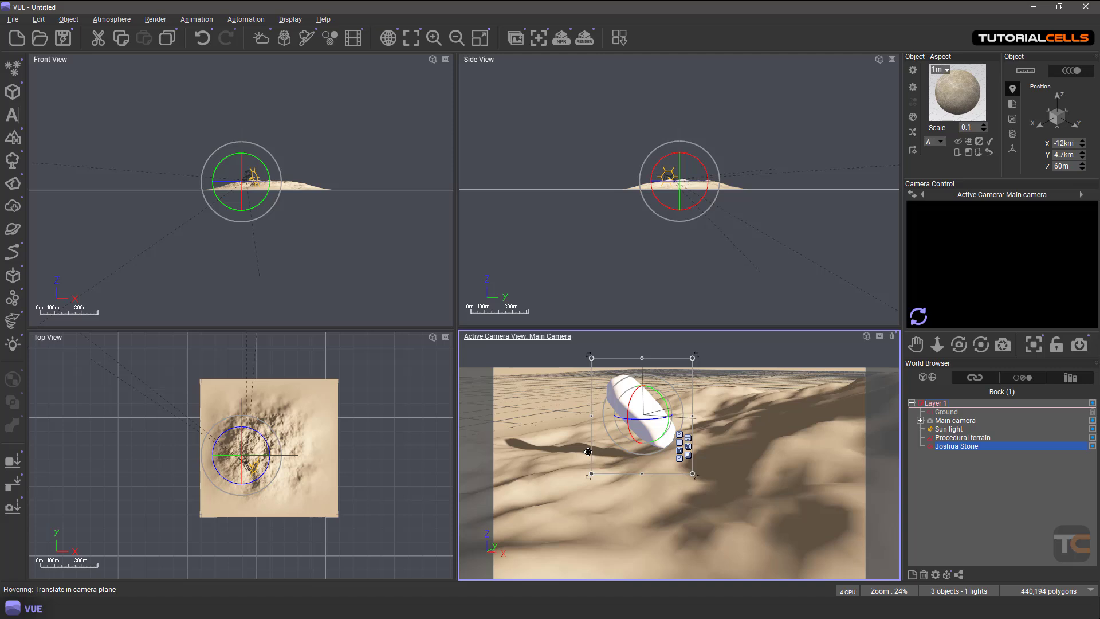
# - Apply Smart Drop Objects to the rock so its orientation adapts to the terrain
pyautogui.click(11, 465)
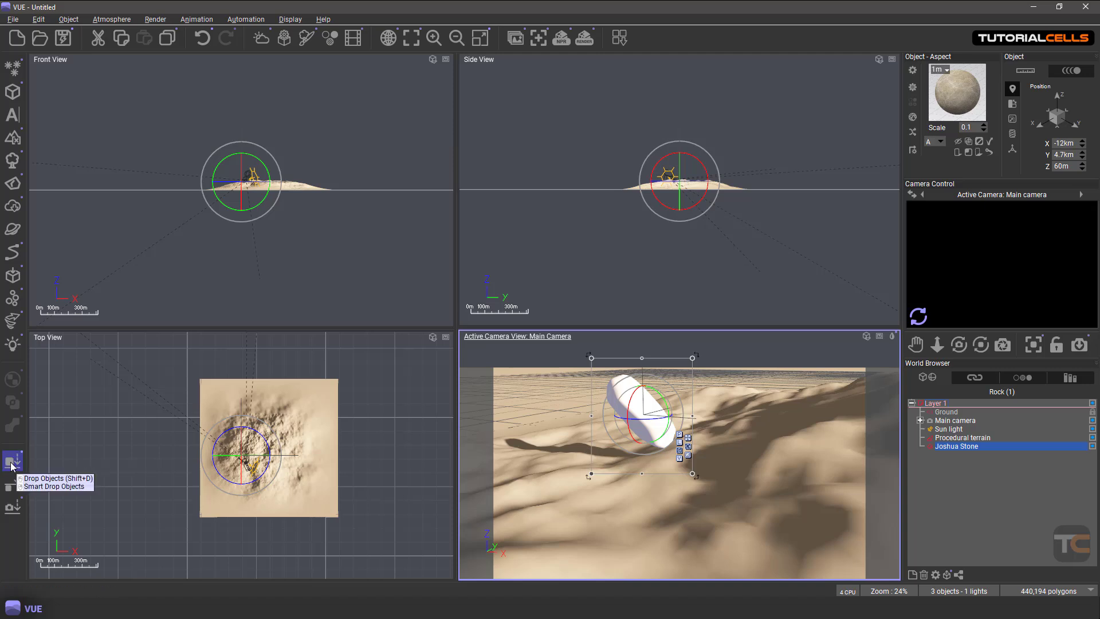
pyautogui.click(55, 478)
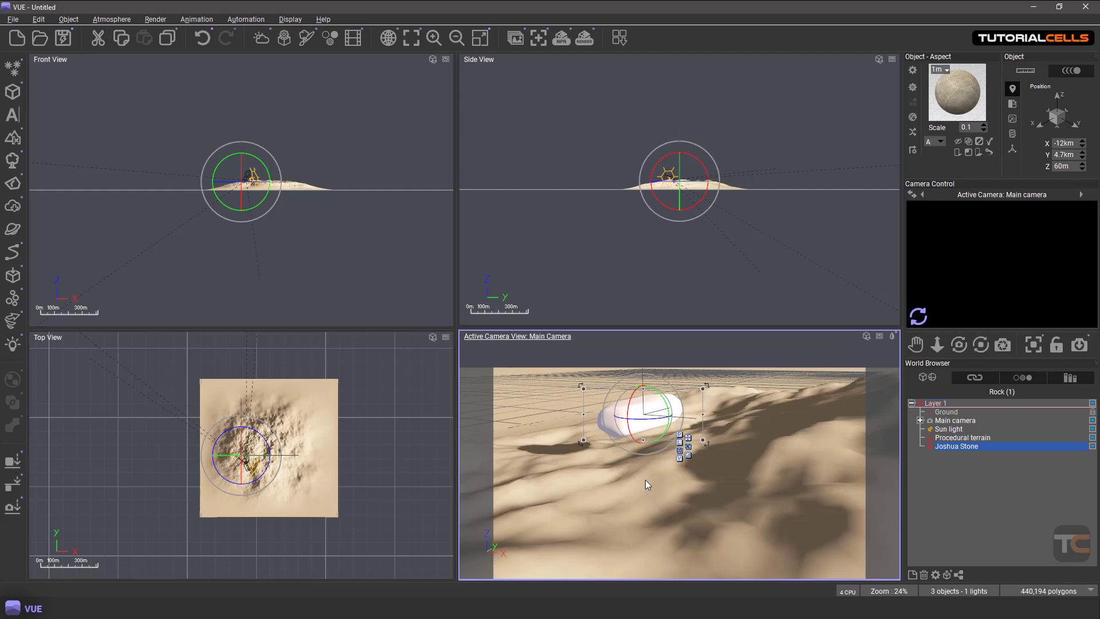
# - Drop the reoriented rock once more so it rests on the terrain surface
pyautogui.moveTo(646, 480); pyautogui.dragTo(677, 478, button='middle')
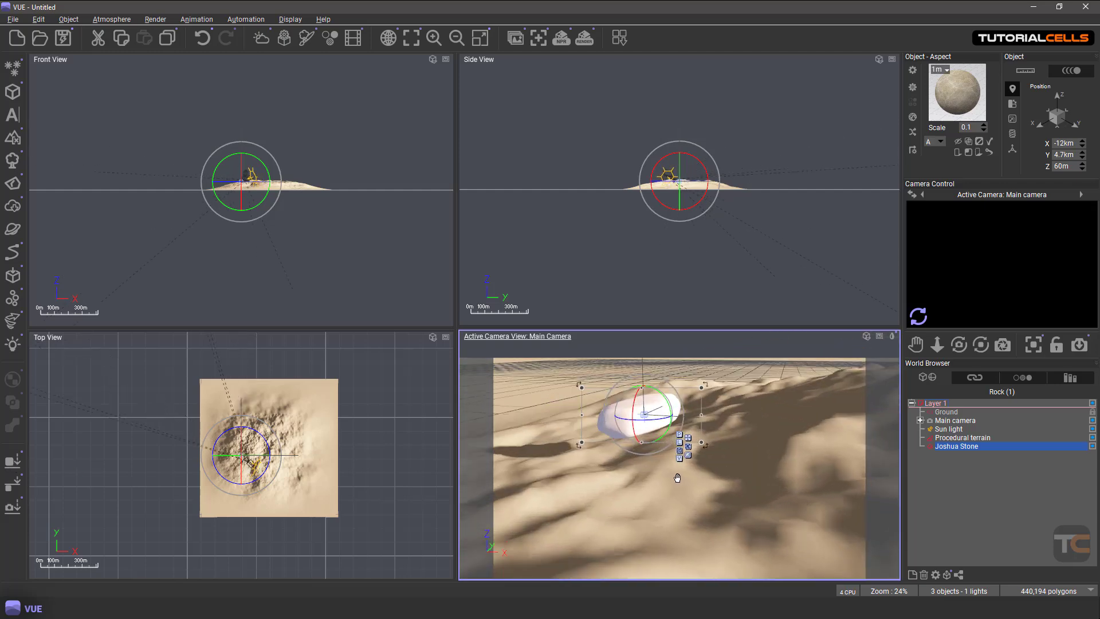
pyautogui.moveTo(677, 477); pyautogui.dragTo(635, 476, button='right')
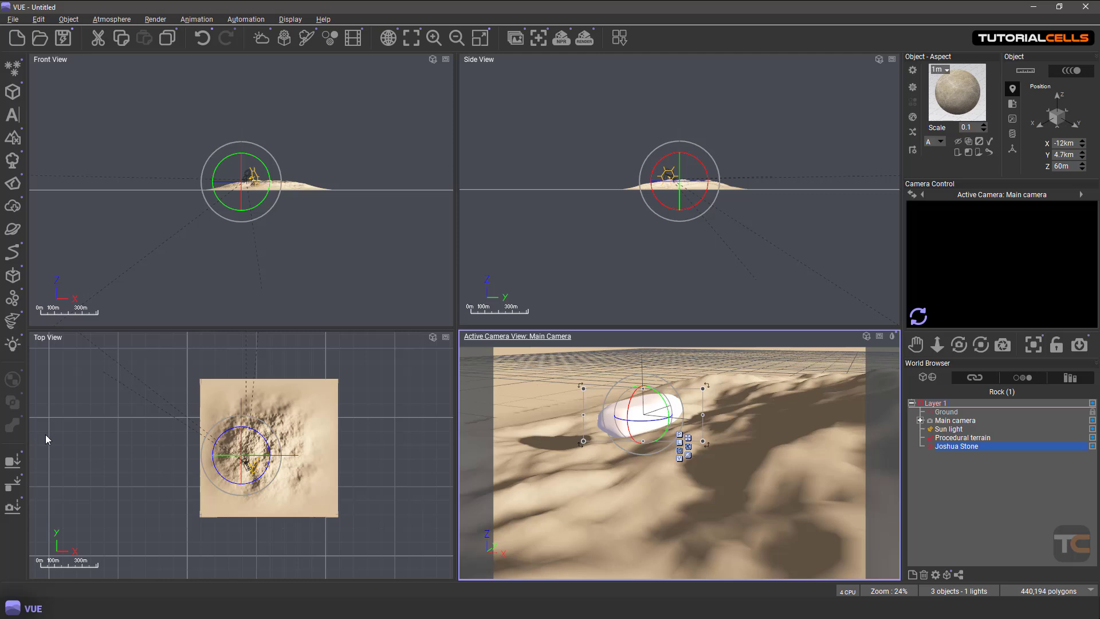
pyautogui.click(13, 461)
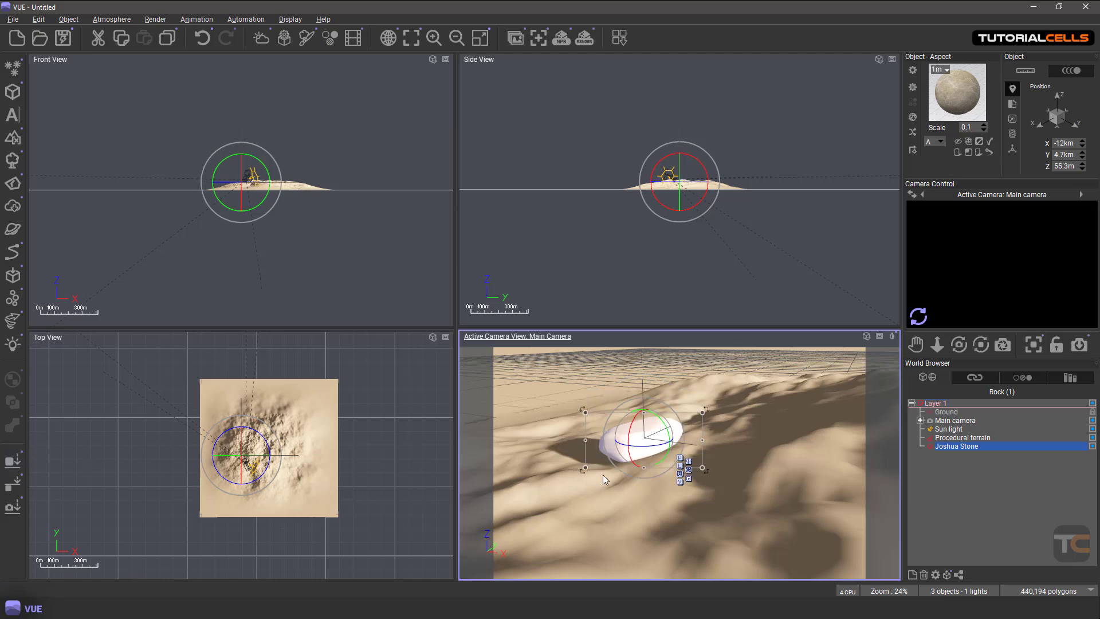
# - Rotate the rock so it stands at a steeper angle on the terrain
pyautogui.moveTo(645, 468)
pyautogui.mouseDown()
pyautogui.moveTo(643, 456)
pyautogui.moveTo(639, 465)
pyautogui.mouseUp()
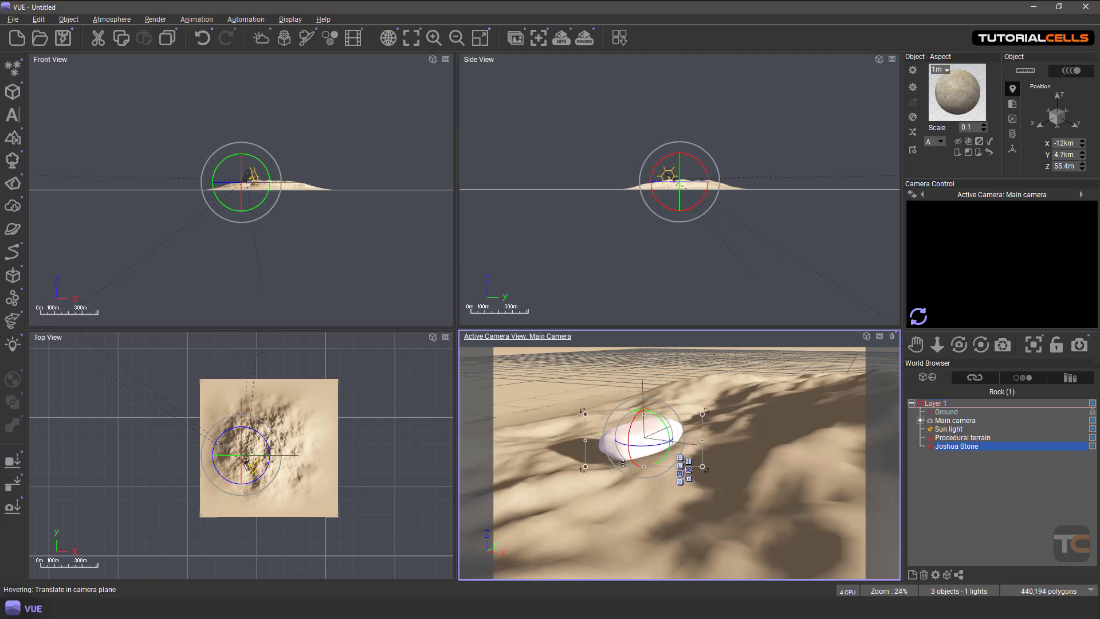
pyautogui.hotkey('ctrl', 'z')
pyautogui.click(641, 437)
pyautogui.moveTo(648, 428); pyautogui.dragTo(641, 397)
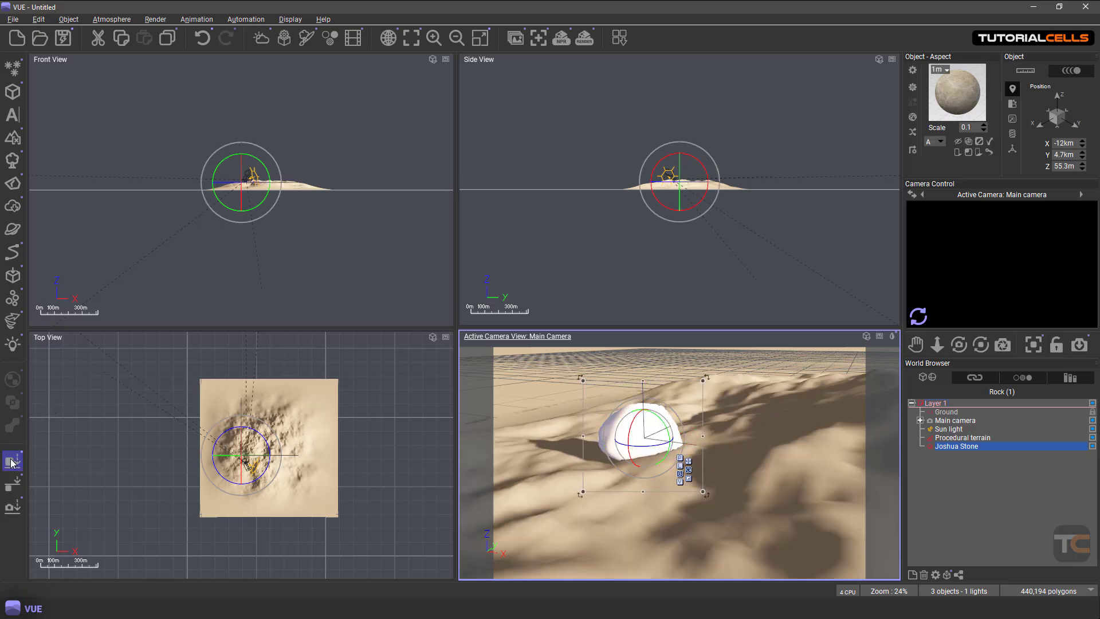
# - Raise the rock to a Z position of about 69.9 m and apply Smart Drop Objects to fit it to the terrain
pyautogui.click(689, 469)
pyautogui.moveTo(647, 383); pyautogui.dragTo(647, 310)
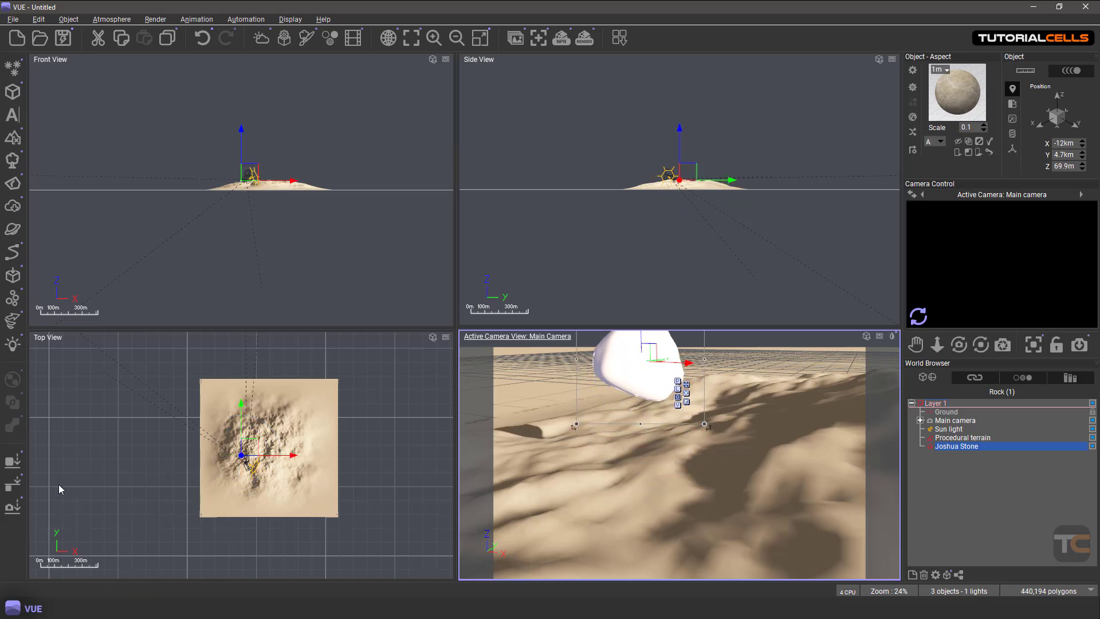
pyautogui.click(12, 462)
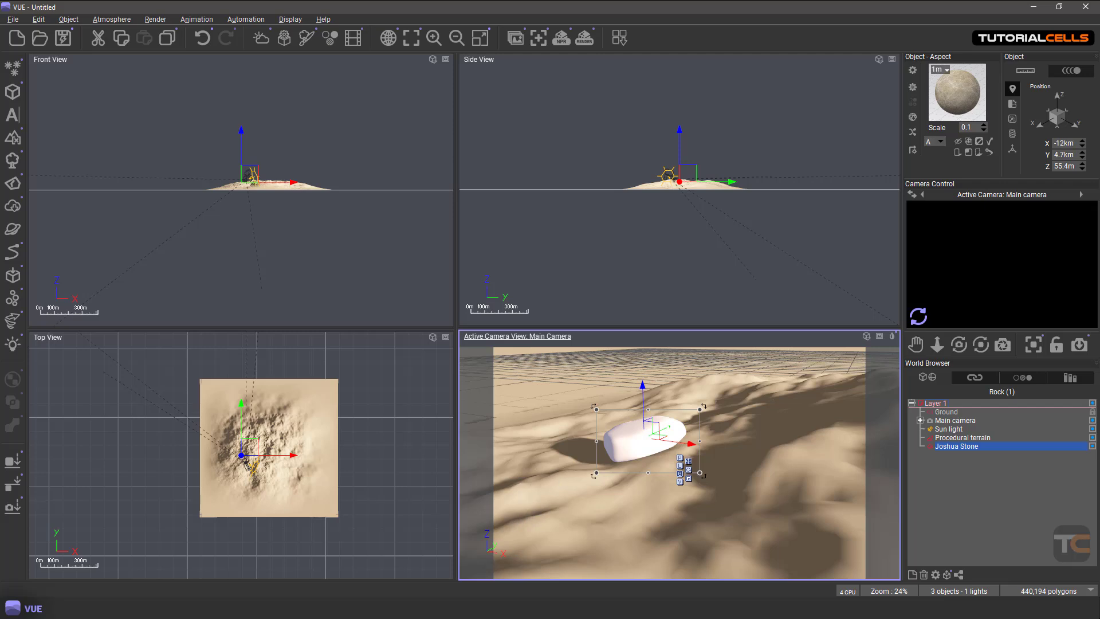
pyautogui.click(14, 463)
pyautogui.moveTo(14, 508)
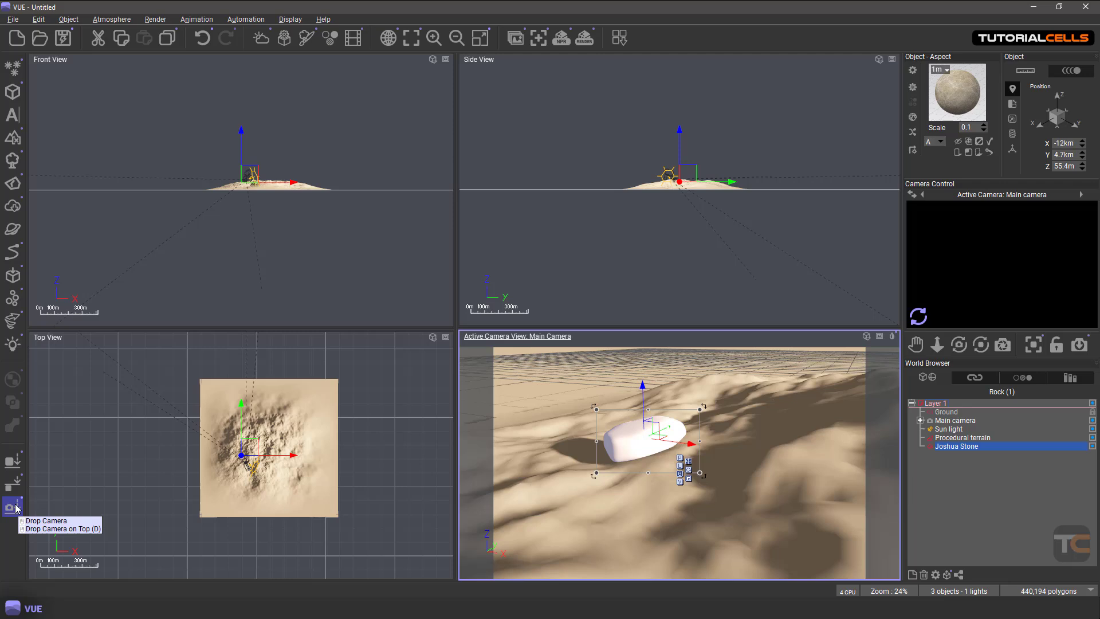
pyautogui.click(13, 512)
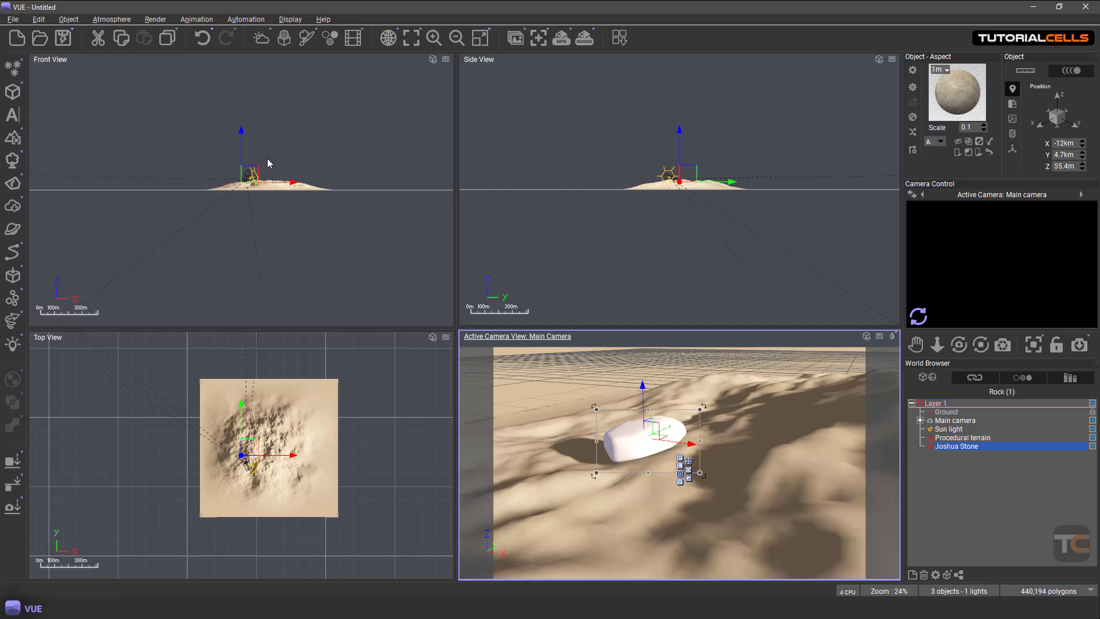
pyautogui.scroll(5, 252, 163)
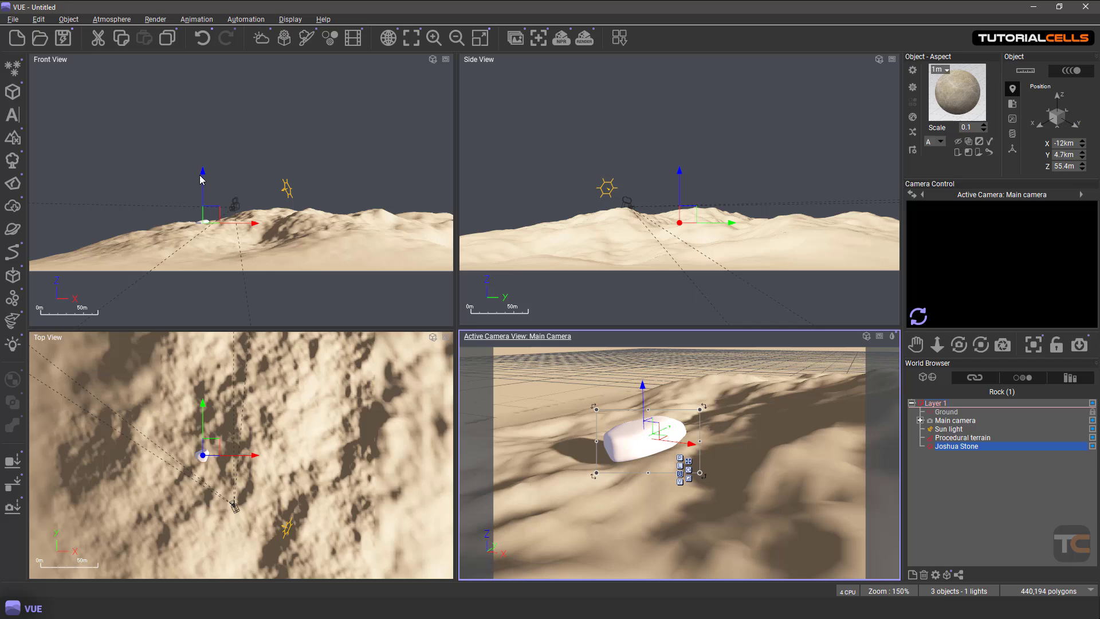
pyautogui.moveTo(202, 177); pyautogui.dragTo(203, 173)
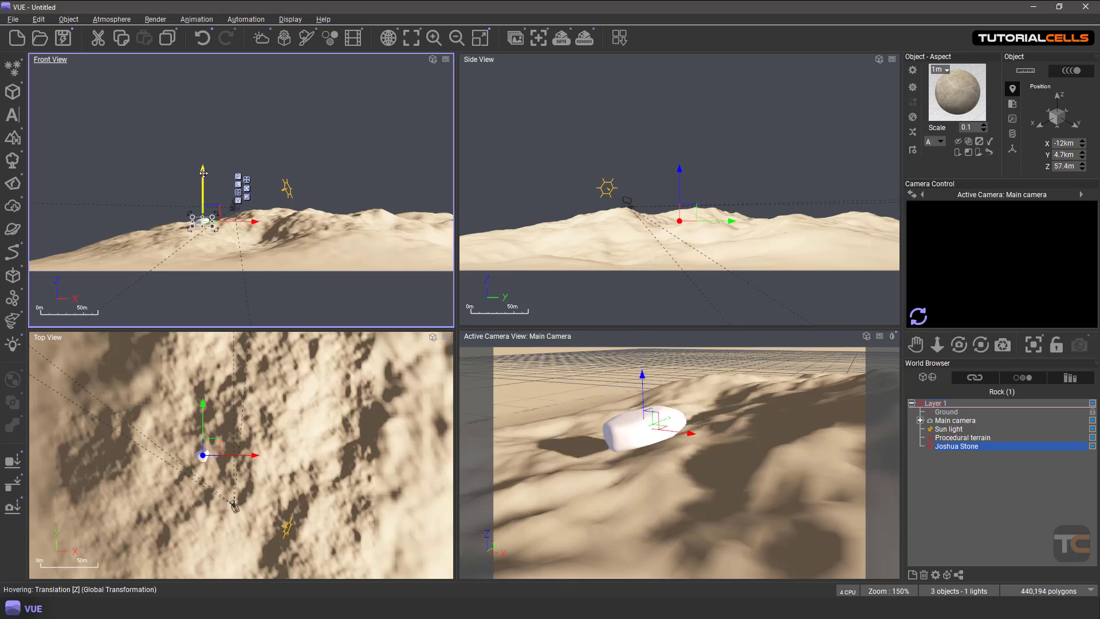
pyautogui.hotkey('ctrl', 'z')
pyautogui.click(657, 443)
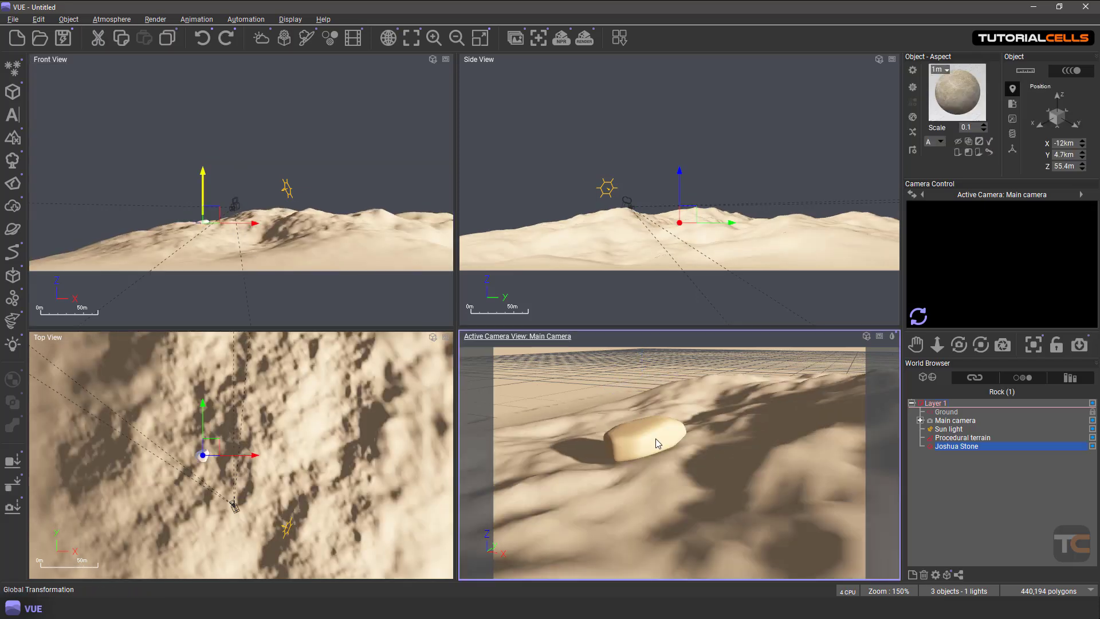
# - Raise the main camera to a height of about 22.3 m above the terrain
pyautogui.click(236, 212)
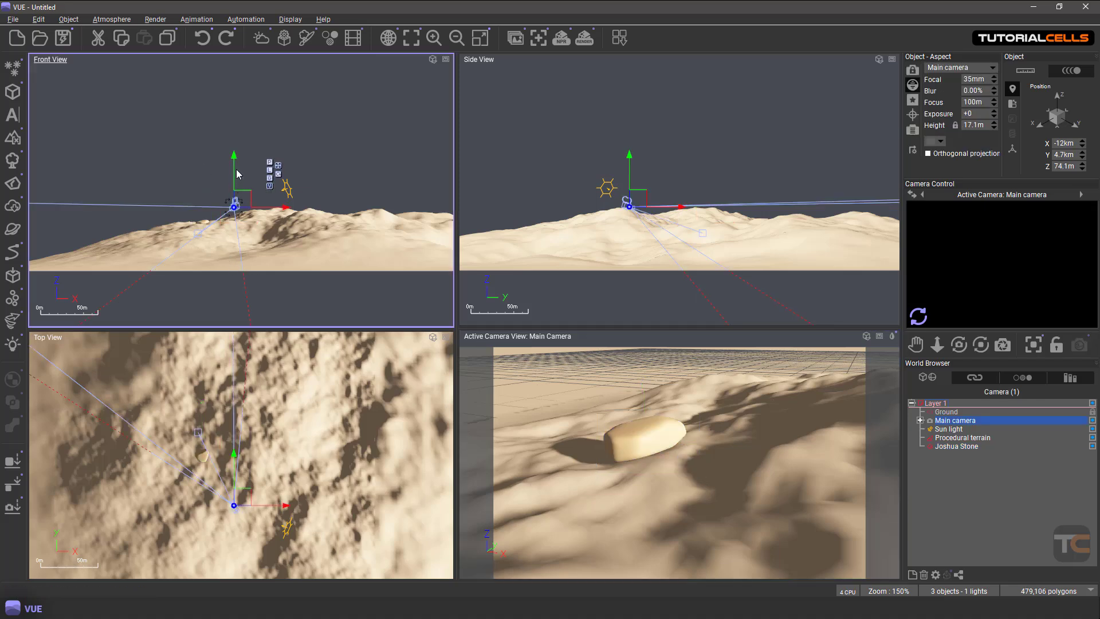
pyautogui.click(237, 169)
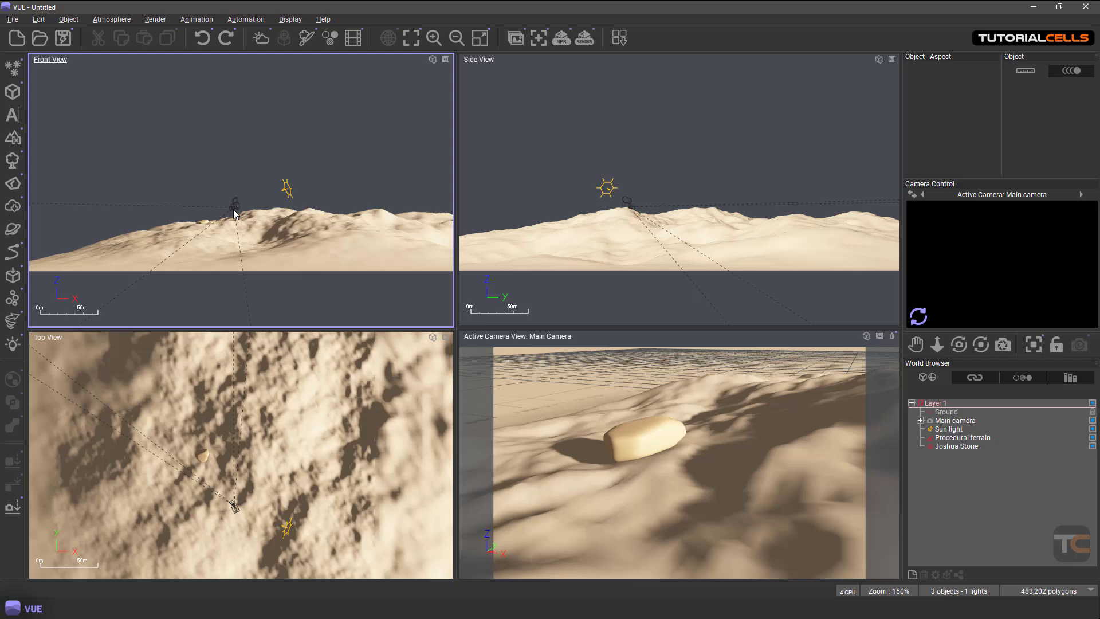
pyautogui.click(234, 213)
pyautogui.click(236, 157)
pyautogui.scroll(4, 235, 207)
pyautogui.click(233, 214)
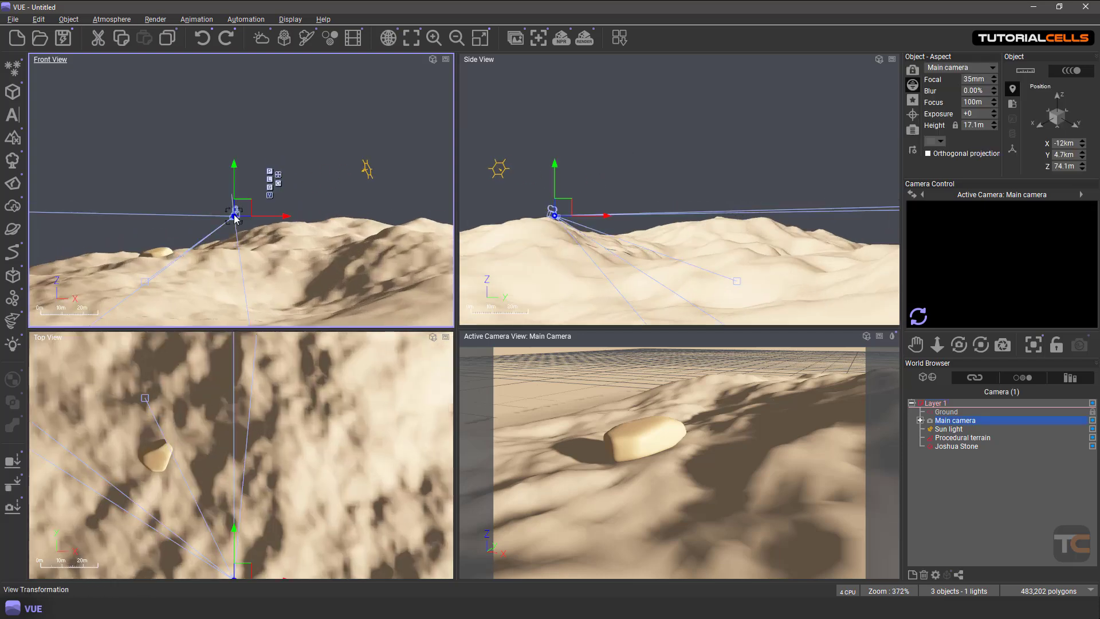
pyautogui.moveTo(239, 199)
pyautogui.mouseDown()
pyautogui.moveTo(238, 178)
pyautogui.moveTo(237, 196)
pyautogui.mouseUp()
pyautogui.moveTo(556, 196); pyautogui.dragTo(565, 195)
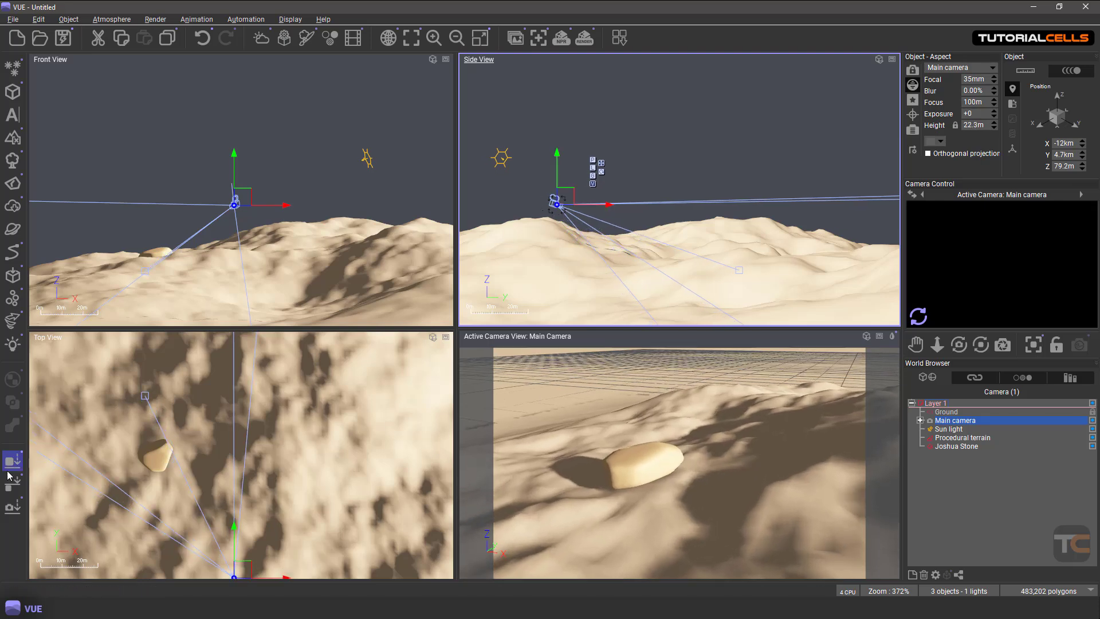
# - Drop the main camera onto the terrain with Drop Camera and lift it back up to look down on the rock
pyautogui.click(16, 514)
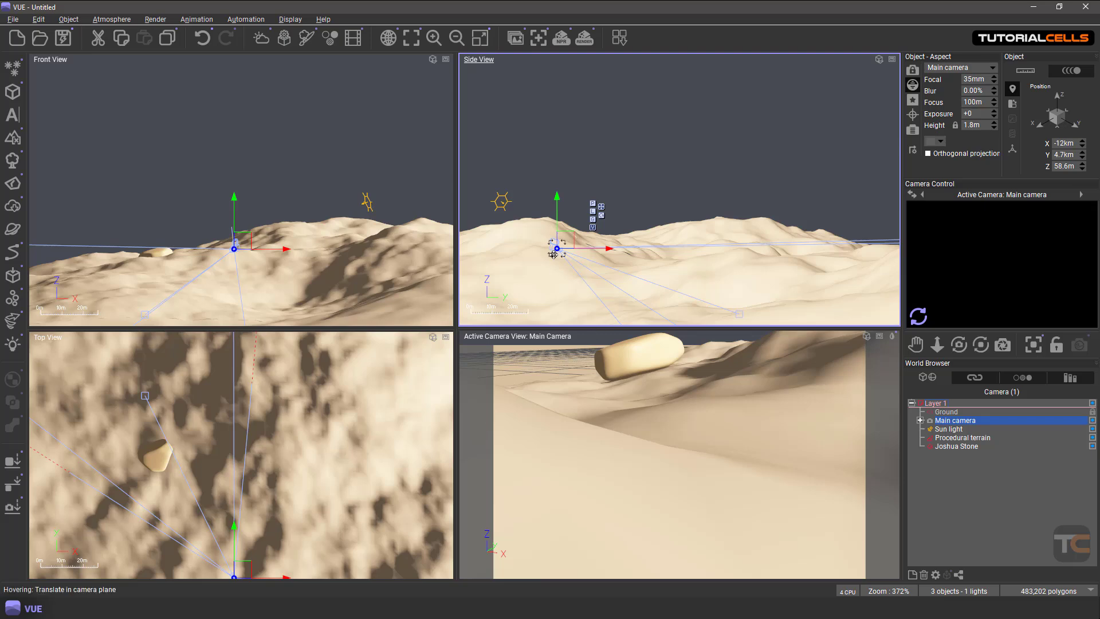
pyautogui.moveTo(559, 210); pyautogui.dragTo(567, 137)
# - Make three copies of the rock and spread them out side by side above the terrain
pyautogui.click(659, 515)
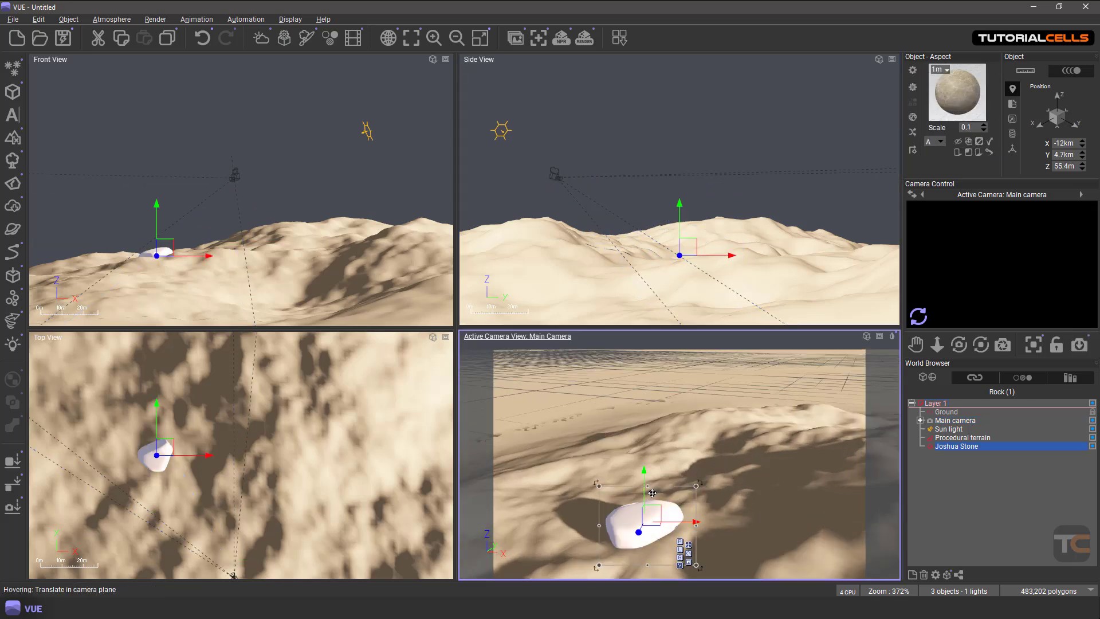
pyautogui.hotkey('ctrl', 'd')
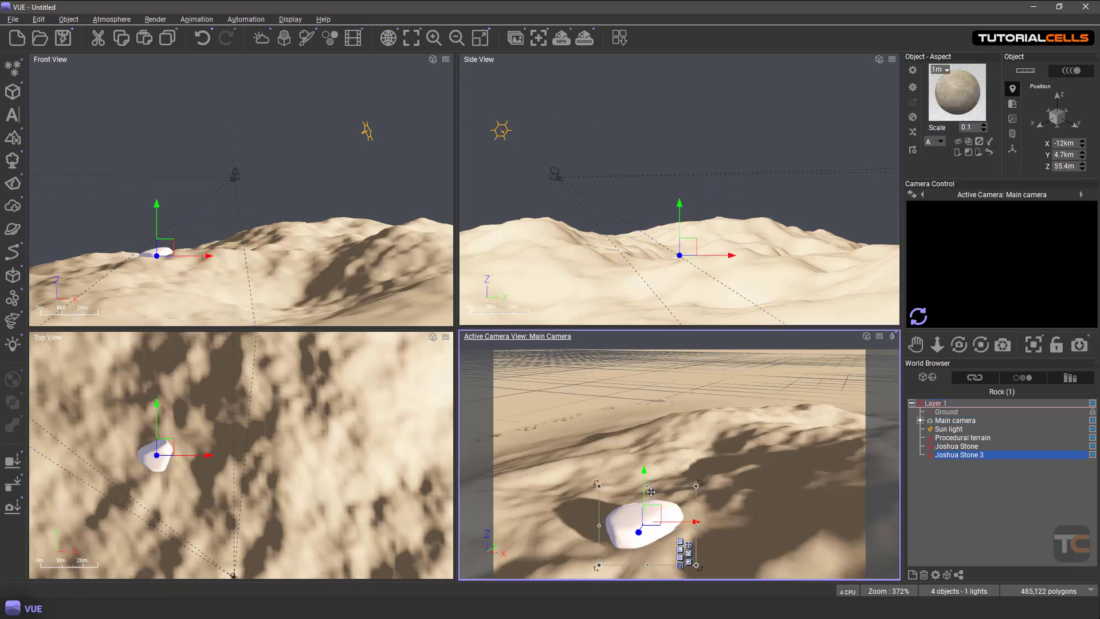
pyautogui.moveTo(645, 472); pyautogui.dragTo(645, 395)
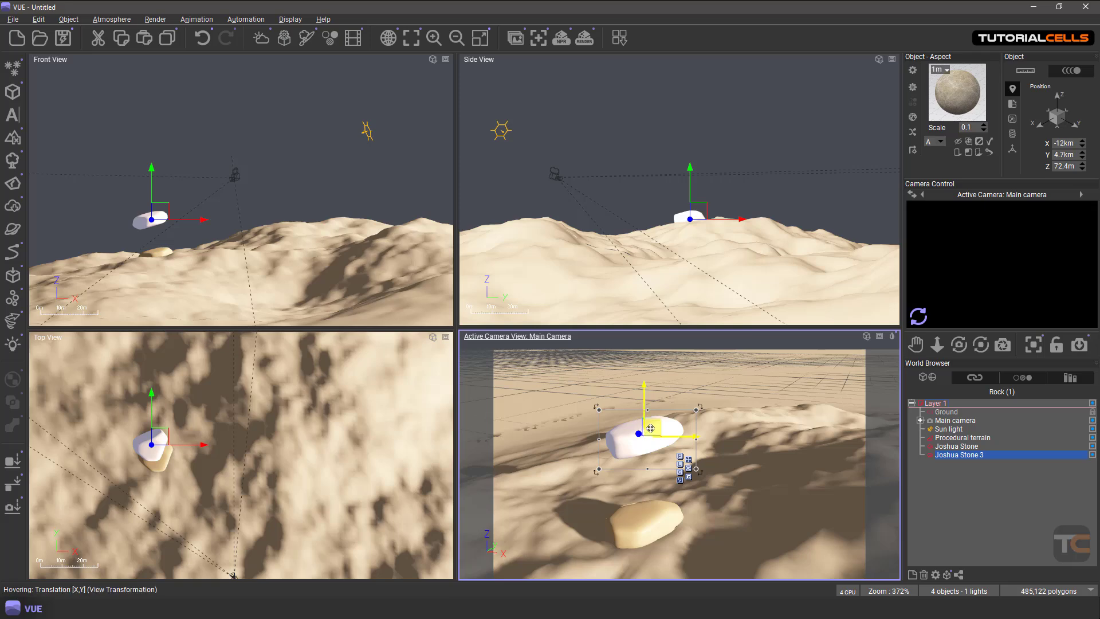
pyautogui.hotkey('ctrl', 'd')
pyautogui.moveTo(650, 428); pyautogui.dragTo(532, 446)
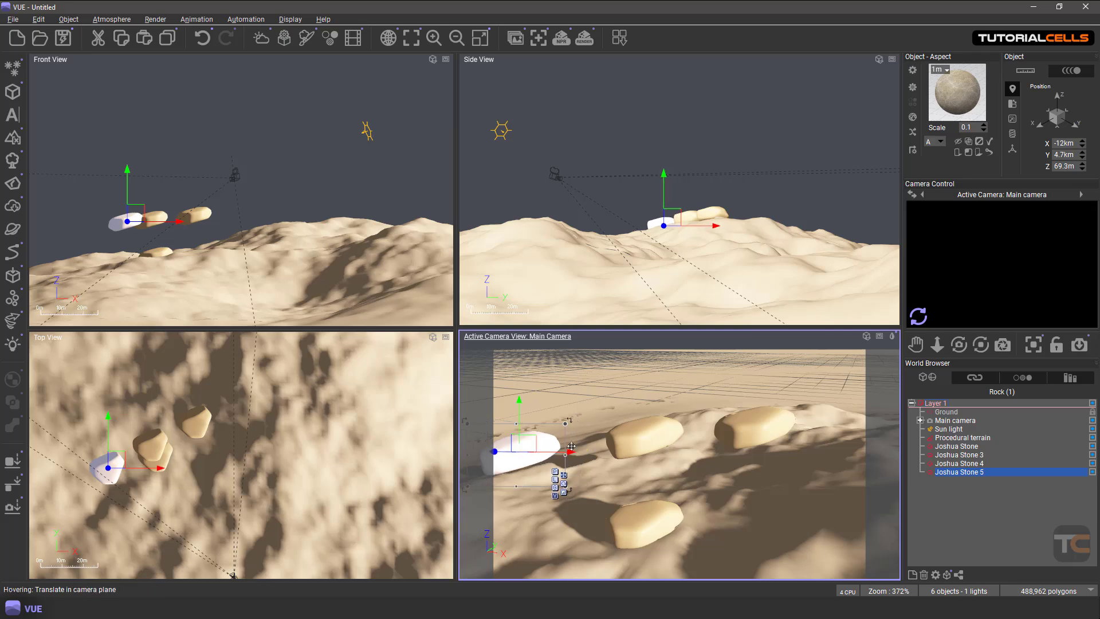
# - Select the three floating rock copies and rotate them together to tilt the group
pyautogui.keyDown('shift'); pyautogui.click(644, 439); pyautogui.keyUp('shift')
pyautogui.keyDown('shift'); pyautogui.click(741, 439); pyautogui.keyUp('shift')
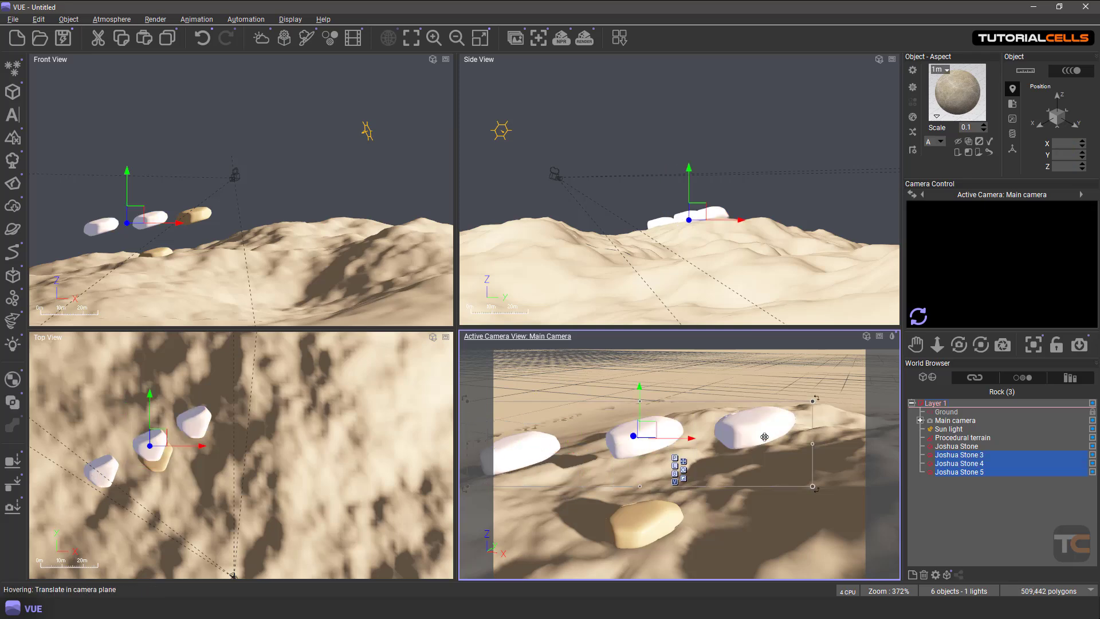
pyautogui.click(683, 470)
pyautogui.moveTo(647, 434); pyautogui.dragTo(676, 440)
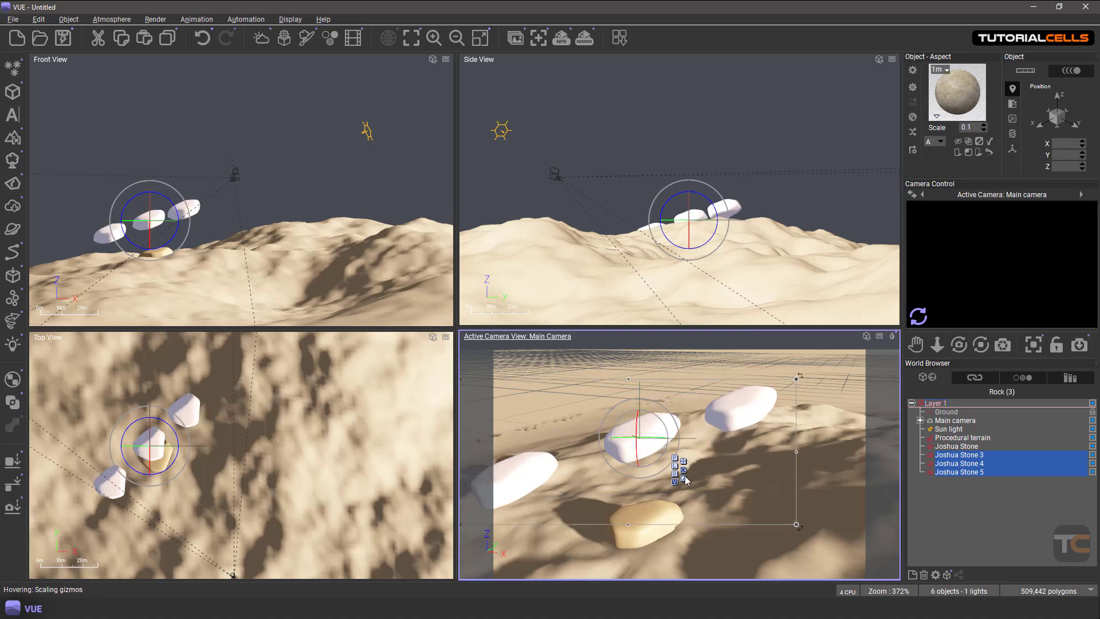
# - Drop the three selected rock copies together onto the surfaces beneath them
pyautogui.click(682, 461)
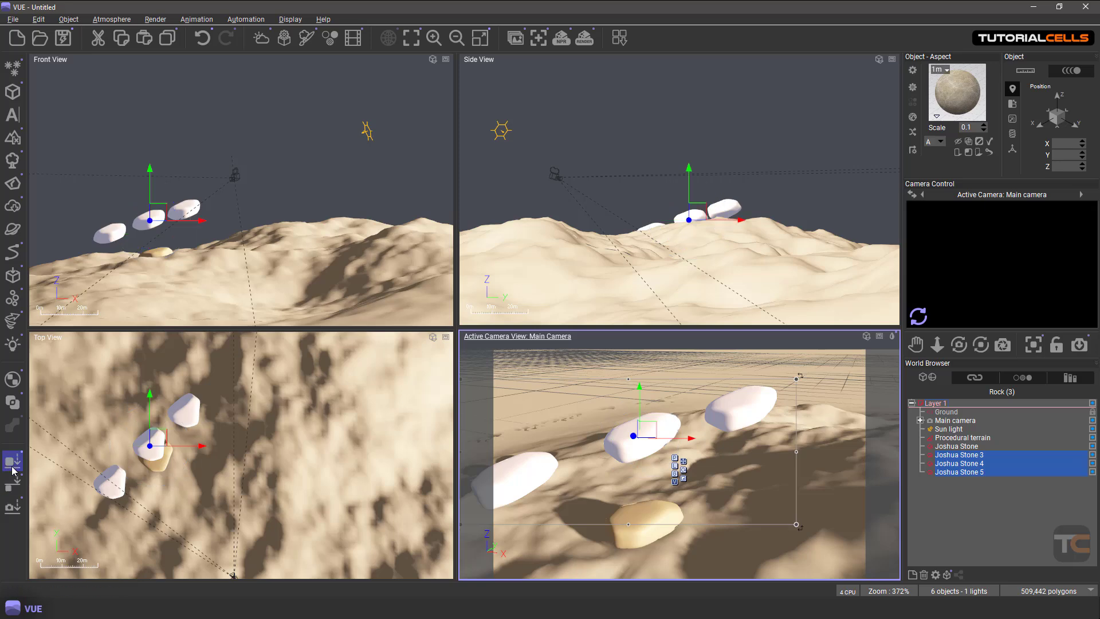
pyautogui.click(13, 463)
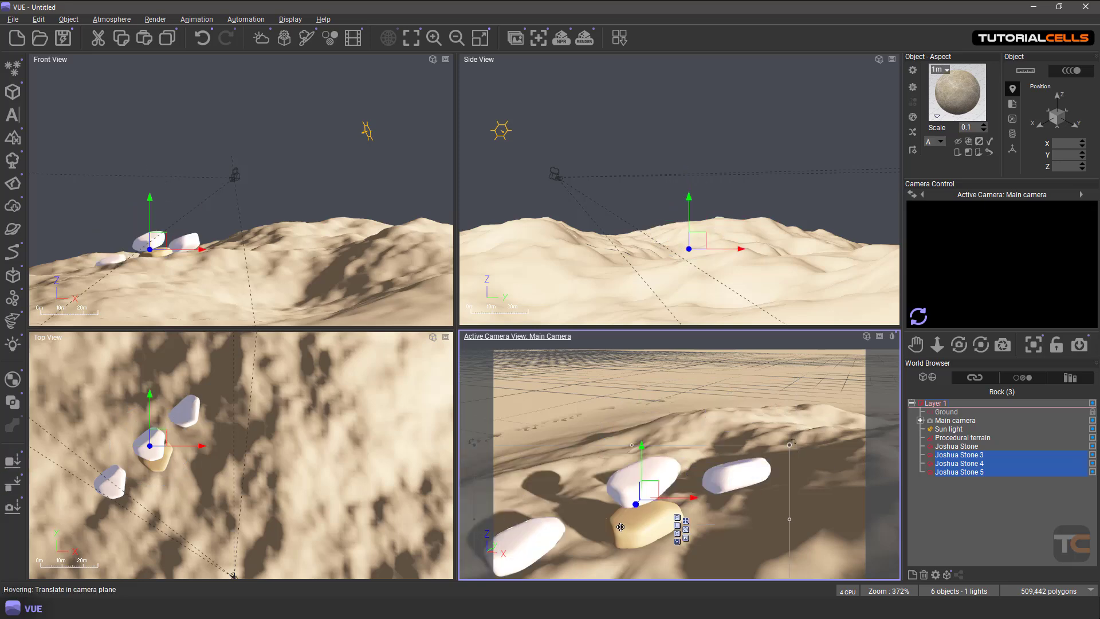
pyautogui.moveTo(588, 537); pyautogui.dragTo(639, 504, button='right')
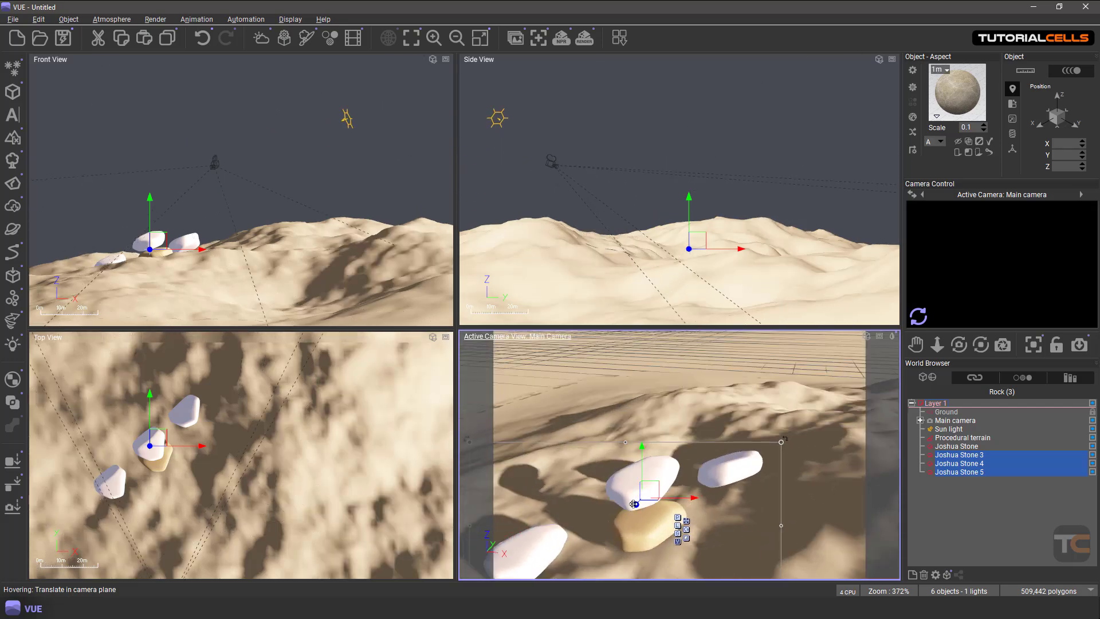
# - Select only the copy stacked on the original rock and apply Smart Drop Objects to reorient it
pyautogui.click(632, 369)
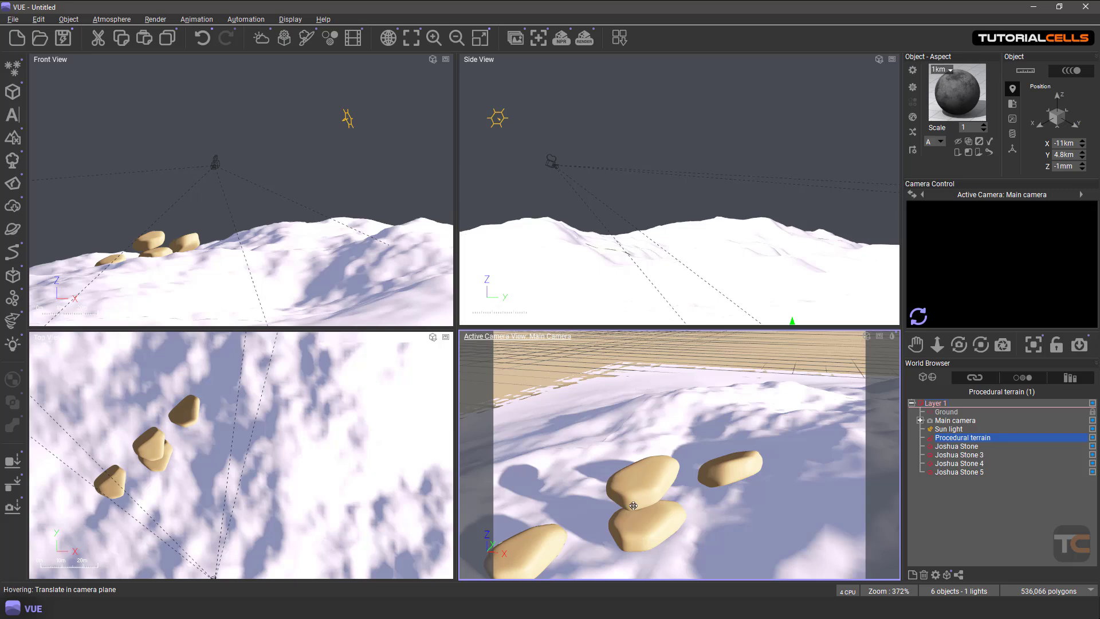
pyautogui.click(701, 128)
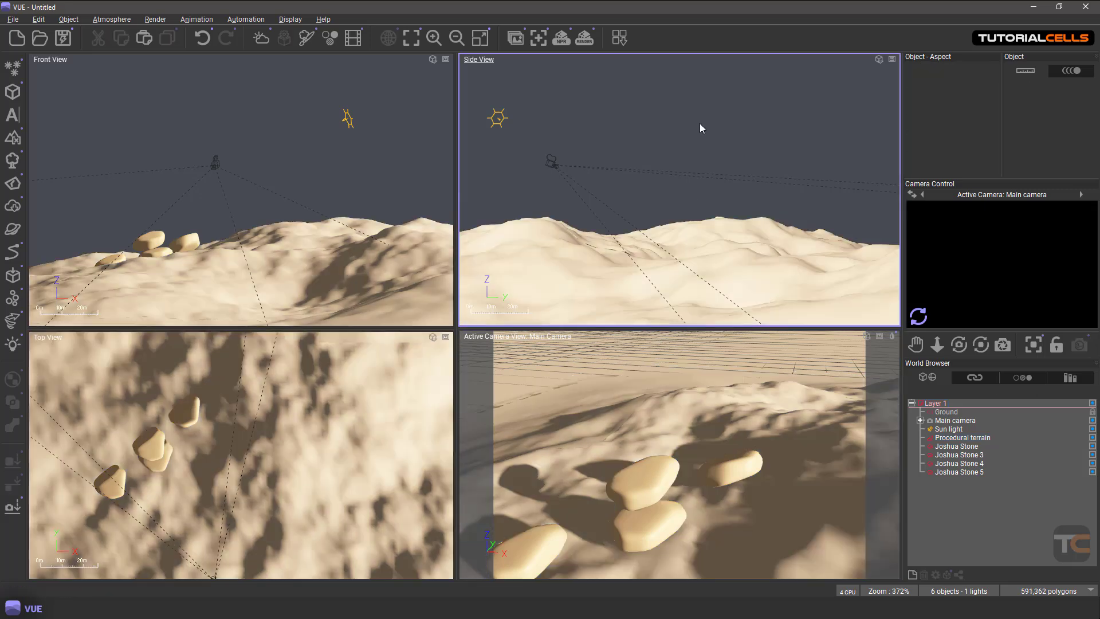
pyautogui.click(651, 477)
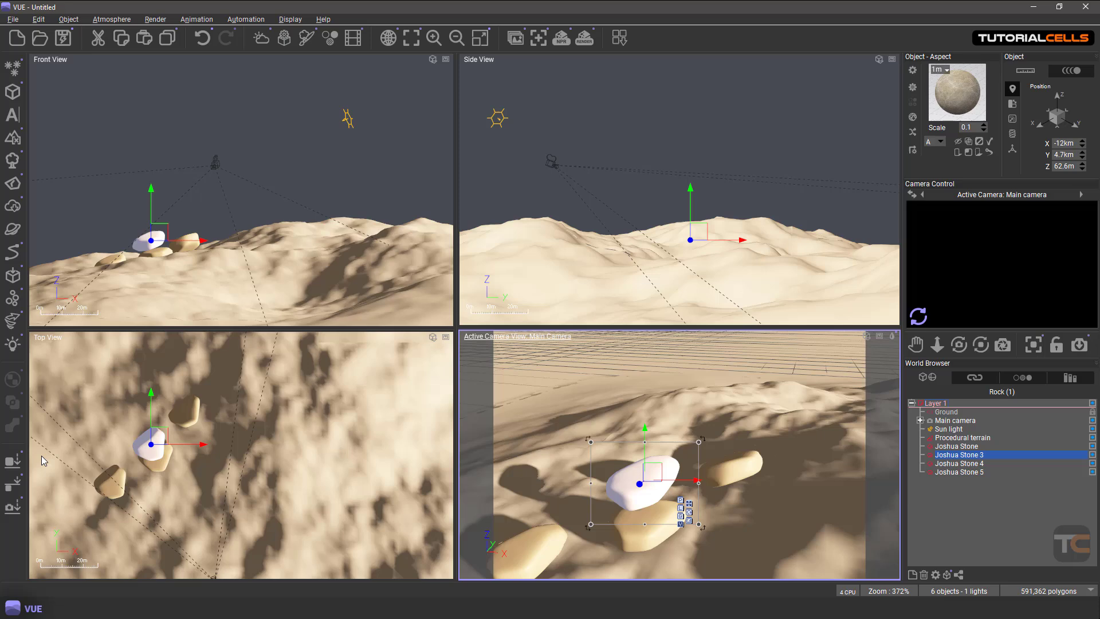
pyautogui.click(17, 463)
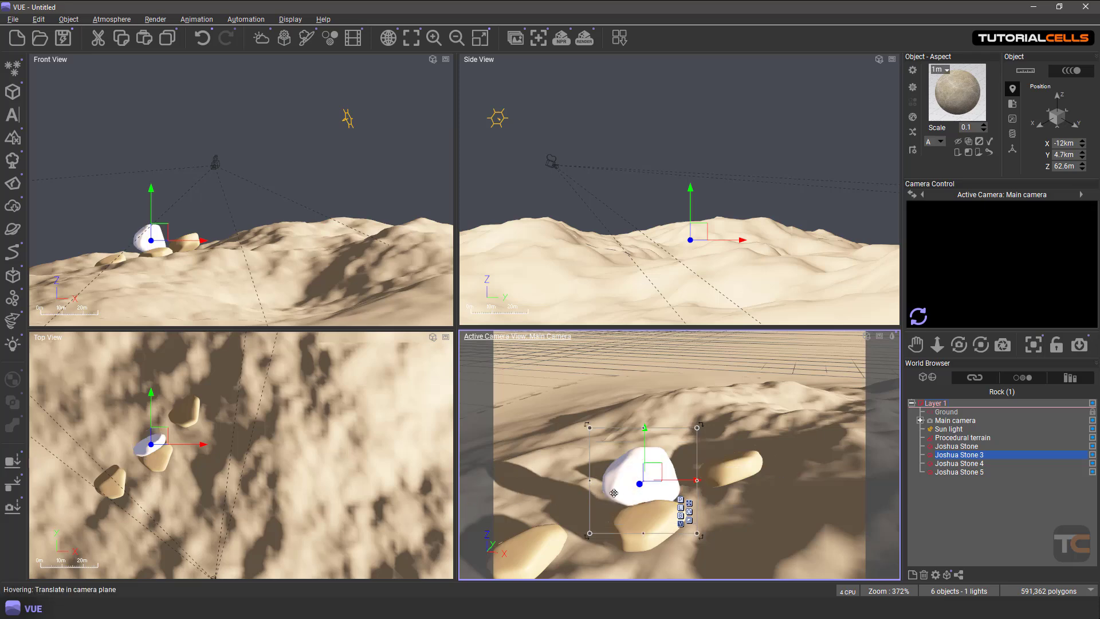
# - Shift the stacked copy sideways over the original rock and raise it to a Z position of about 68.8 m
pyautogui.moveTo(615, 492); pyautogui.dragTo(801, 450, button='middle')
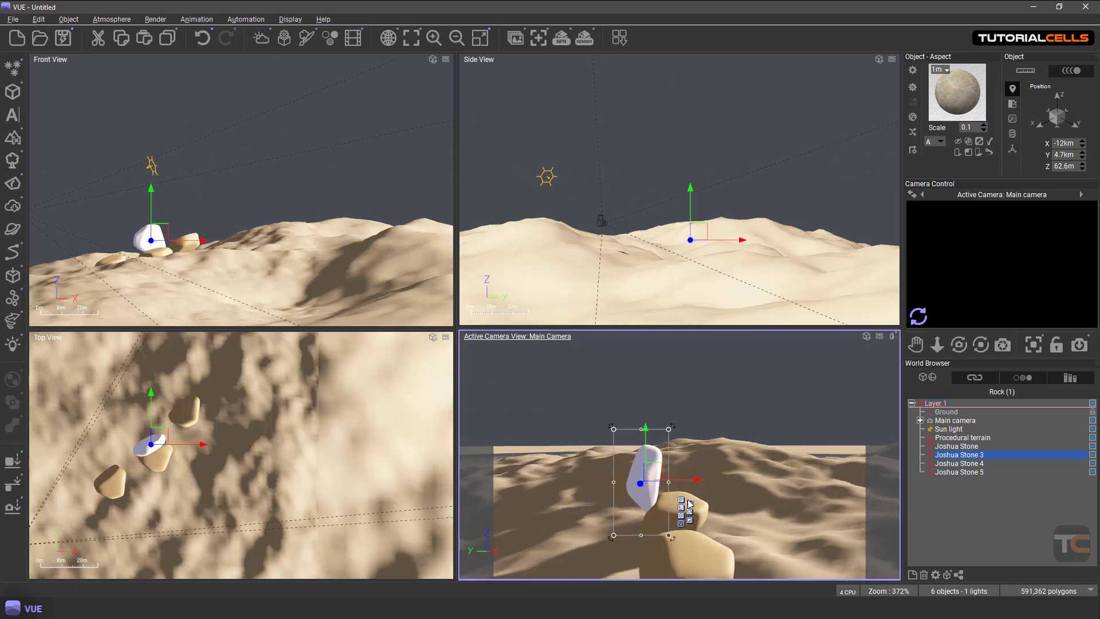
pyautogui.scroll(4, 690, 505)
pyautogui.moveTo(672, 523); pyautogui.dragTo(643, 520, button='middle')
pyautogui.moveTo(643, 519); pyautogui.dragTo(674, 504, button='right')
pyautogui.moveTo(674, 504); pyautogui.dragTo(723, 506)
pyautogui.moveTo(722, 506); pyautogui.dragTo(646, 531, button='right')
pyautogui.moveTo(695, 446); pyautogui.dragTo(697, 424)
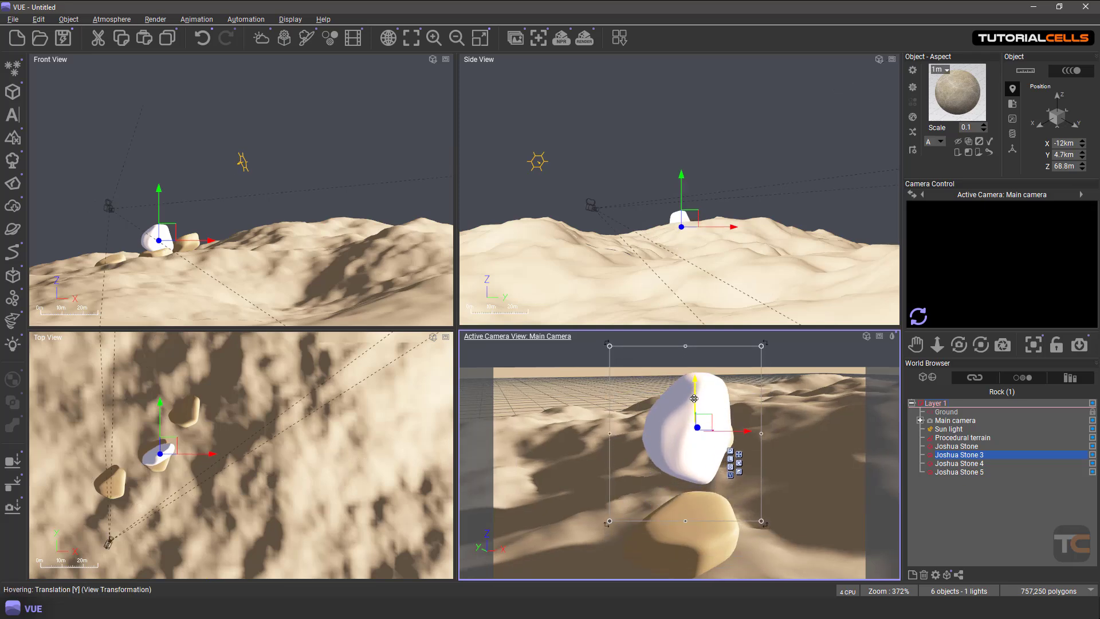
# - Apply Smart Drop Objects repeatedly to the raised copy to try different resting orientations on the original rock
pyautogui.click(12, 462)
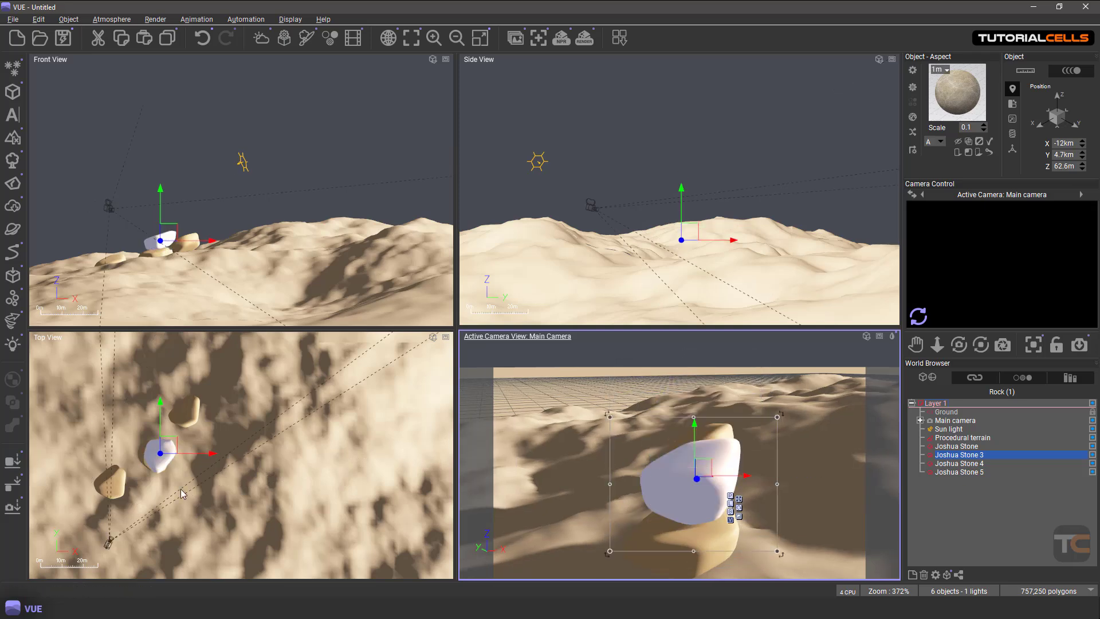
pyautogui.click(12, 457)
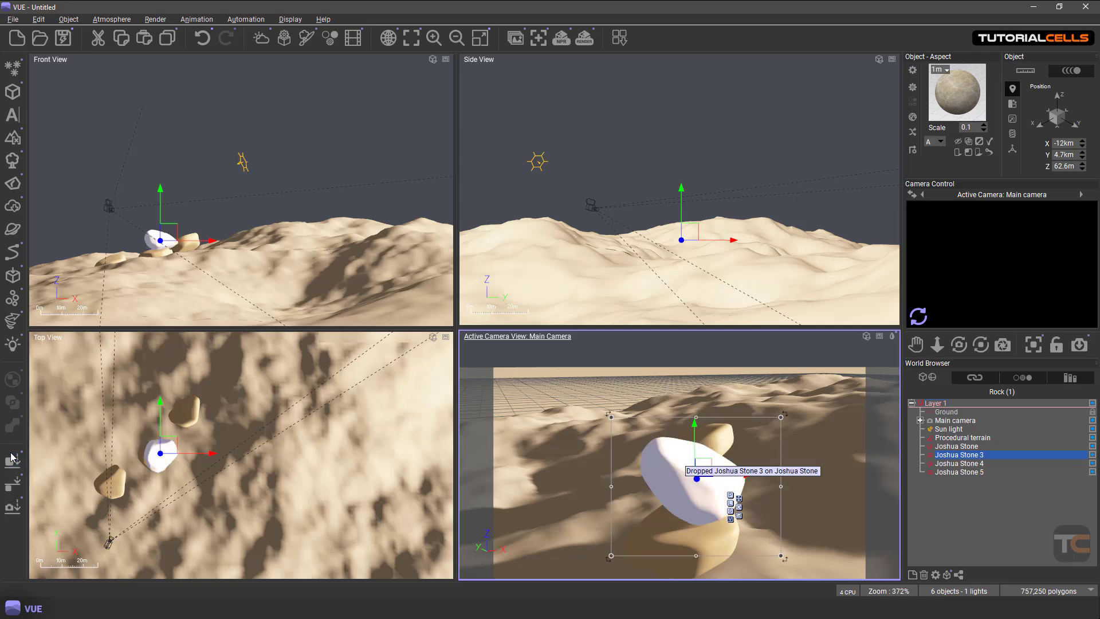
pyautogui.click(10, 457)
pyautogui.click(11, 457)
pyautogui.click(11, 458)
pyautogui.click(10, 457)
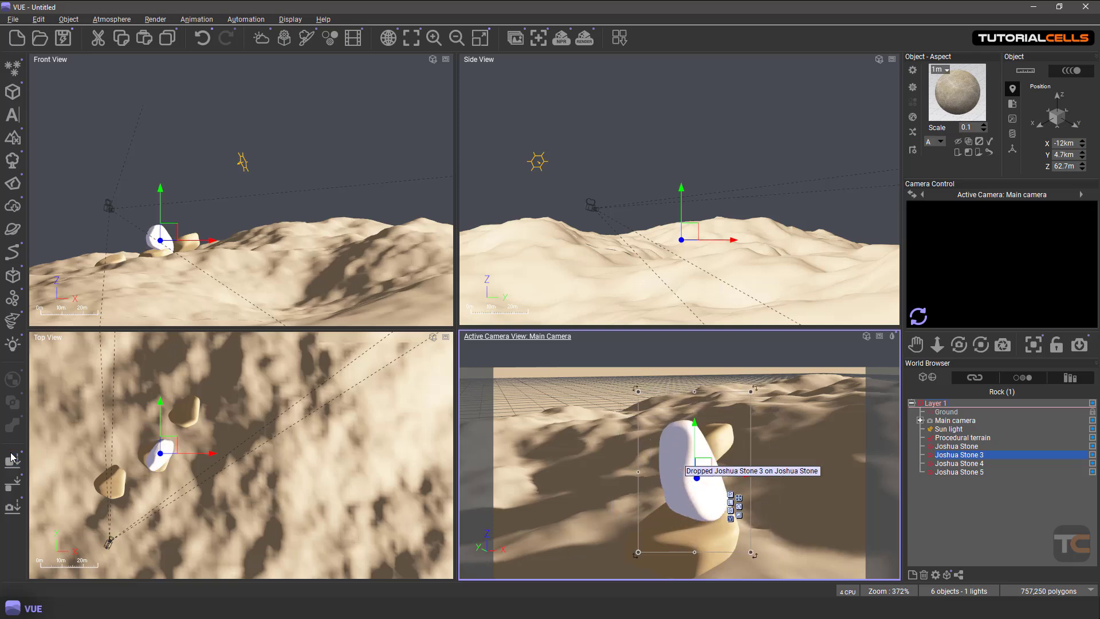
pyautogui.click(11, 457)
pyautogui.click(12, 458)
pyautogui.click(11, 457)
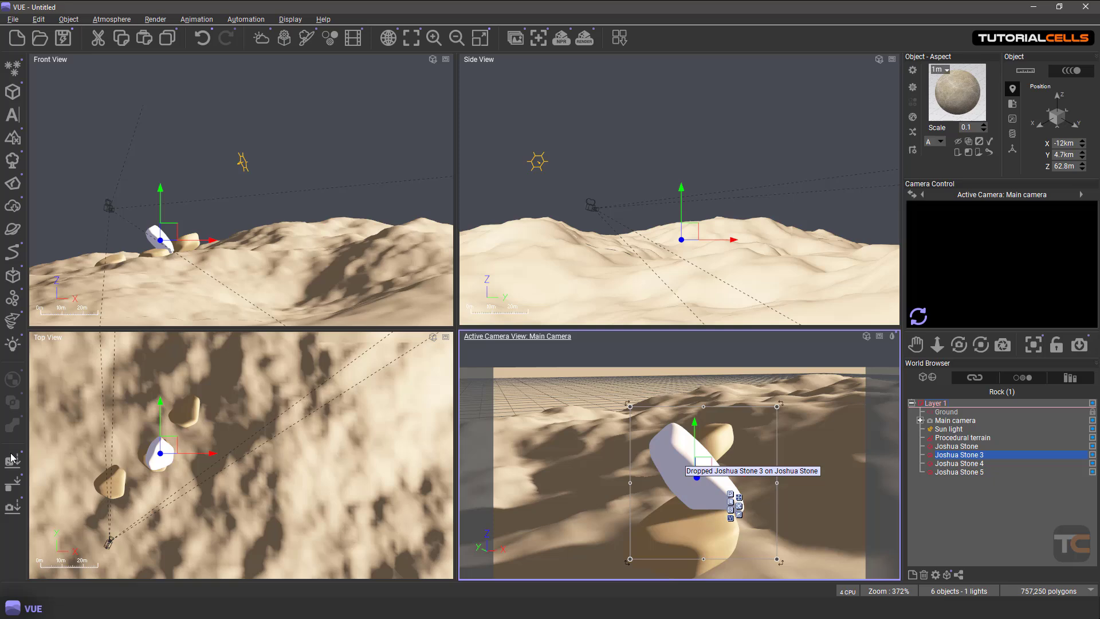
pyautogui.click(11, 458)
pyautogui.moveTo(719, 480); pyautogui.dragTo(537, 514, button='right')
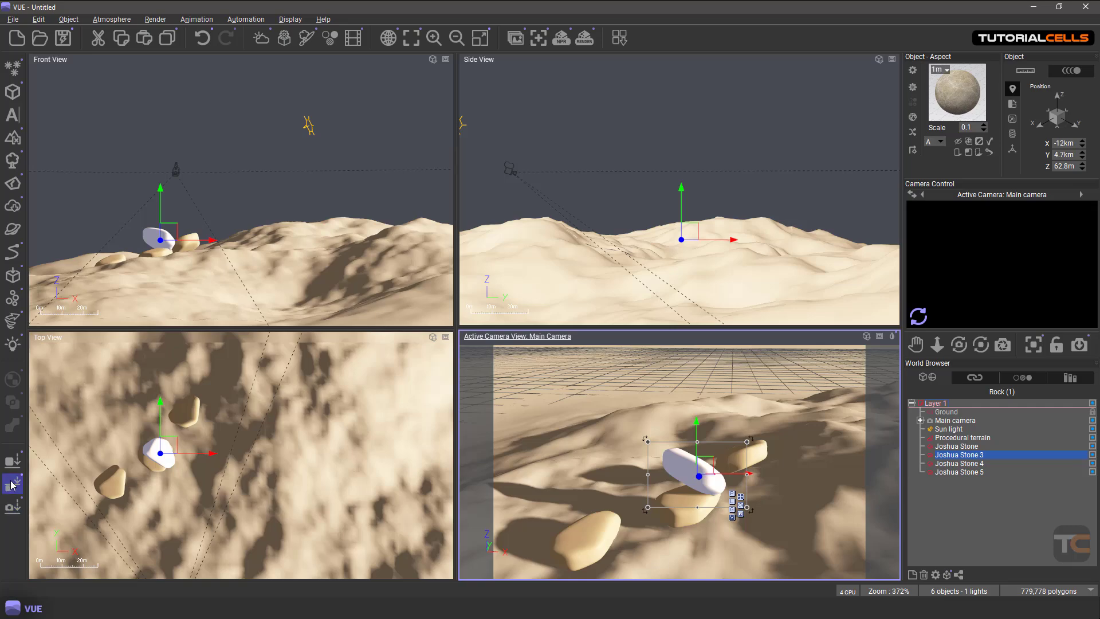
pyautogui.moveTo(686, 509); pyautogui.dragTo(661, 510, button='right')
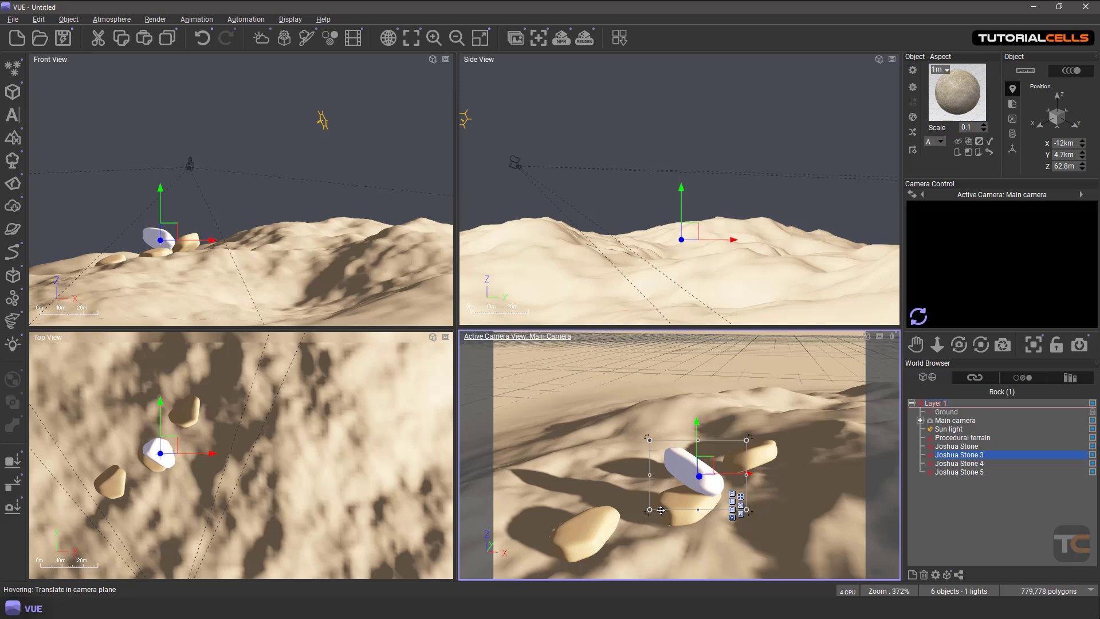
# - Add the Quercus Rubra (Young) tree from the installed PlantFactory Trees collection to the scene
pyautogui.scroll(-5, 660, 510)
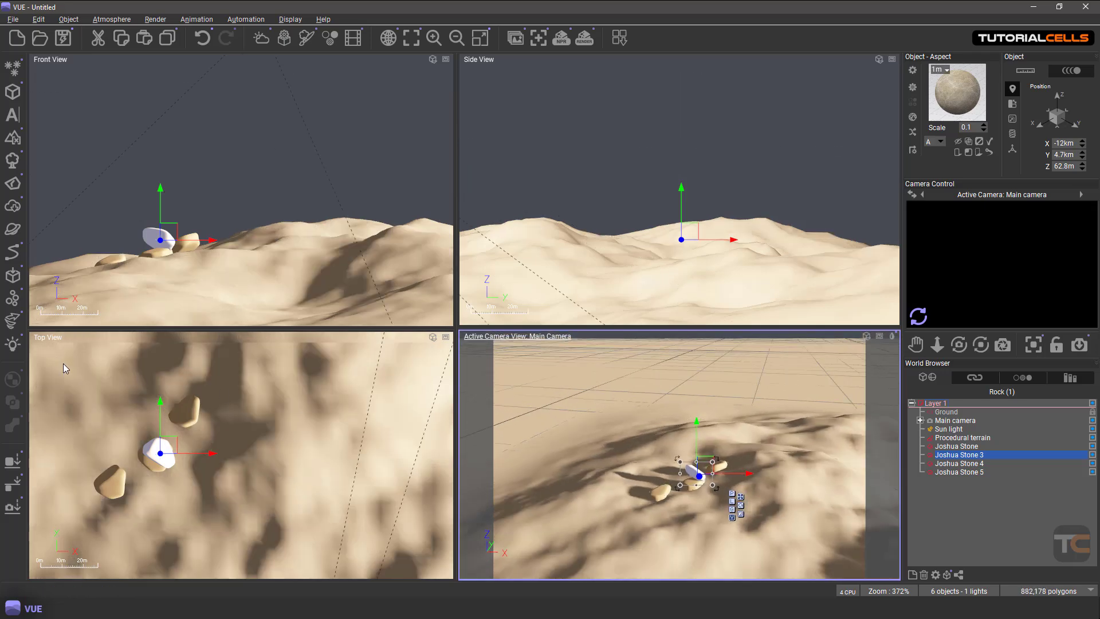
pyautogui.click(13, 161)
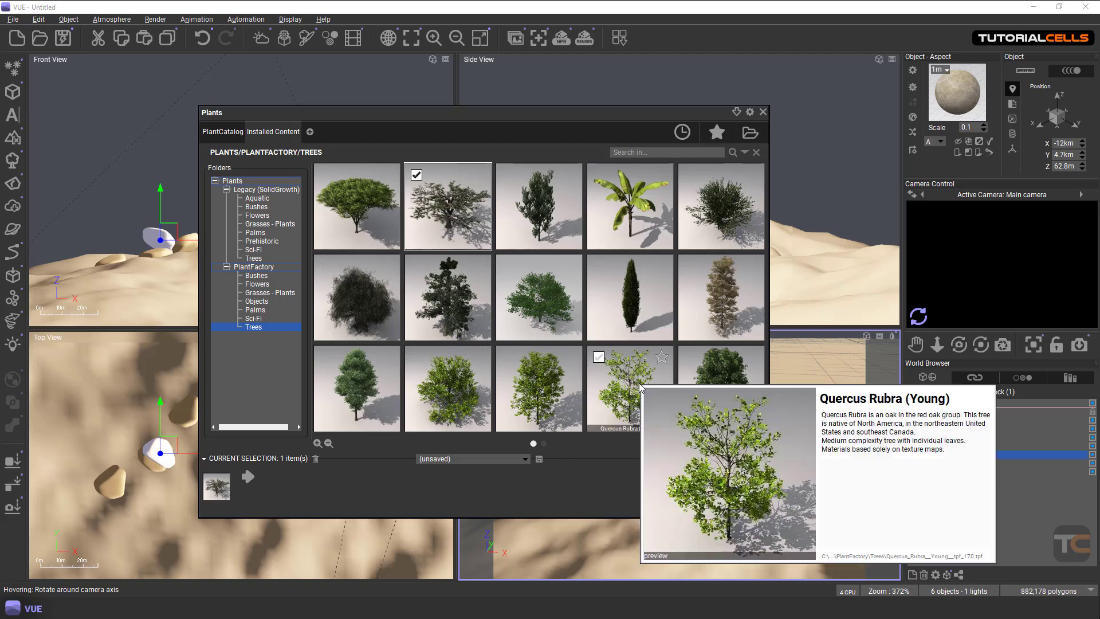
pyautogui.click(641, 388)
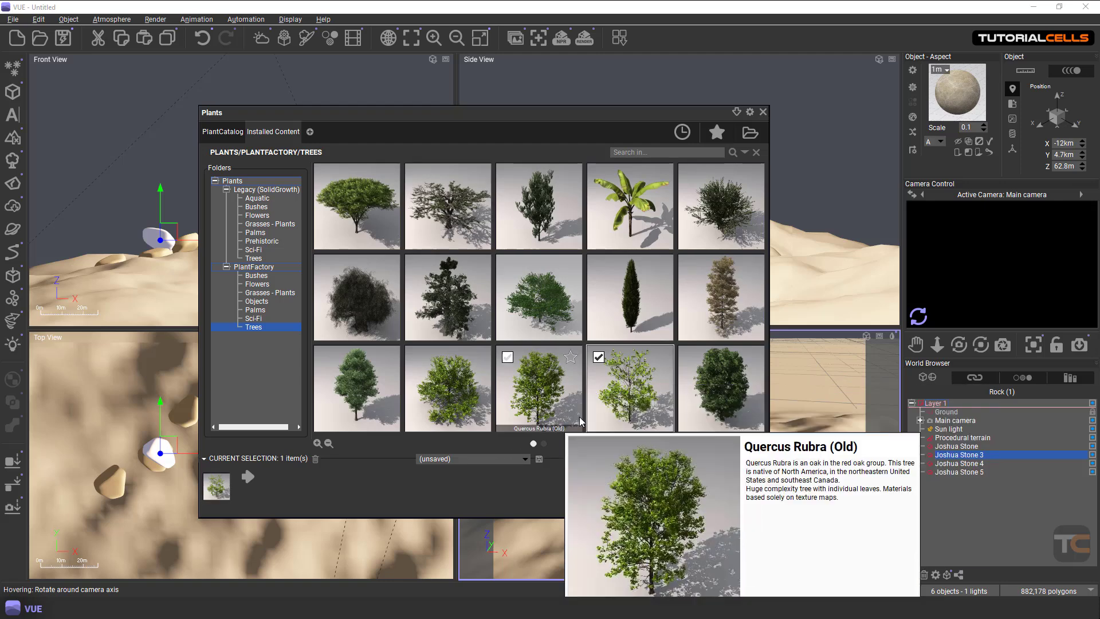
pyautogui.doubleClick(608, 389)
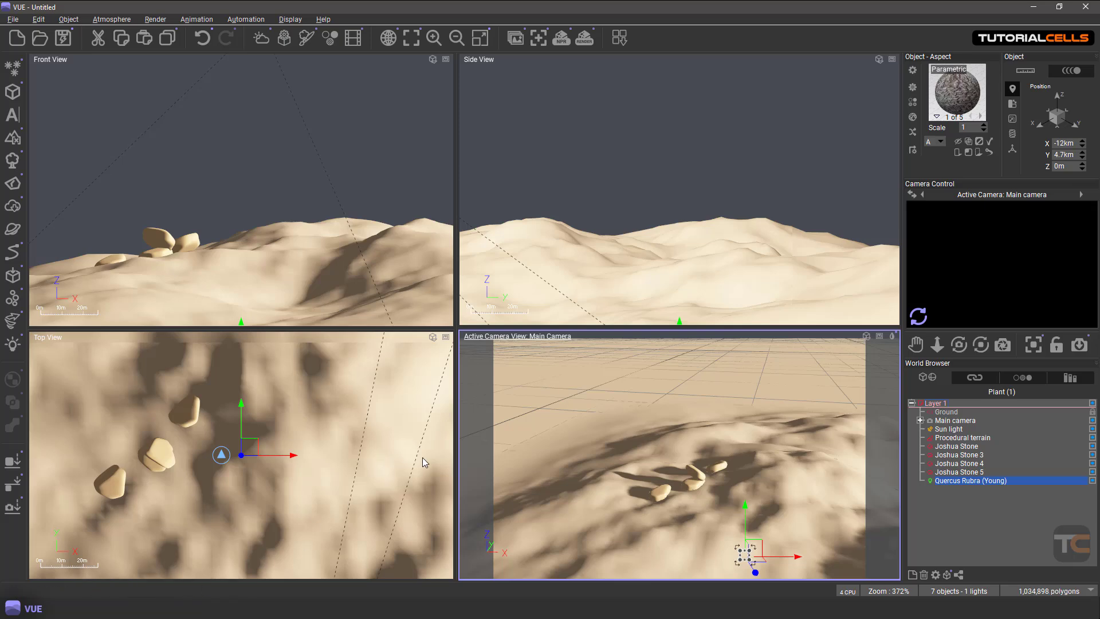
# - Raise the new oak tree from the ground to the terrain surface near the rocks, at a Z position of about 68.4 m
pyautogui.doubleClick(980, 481)
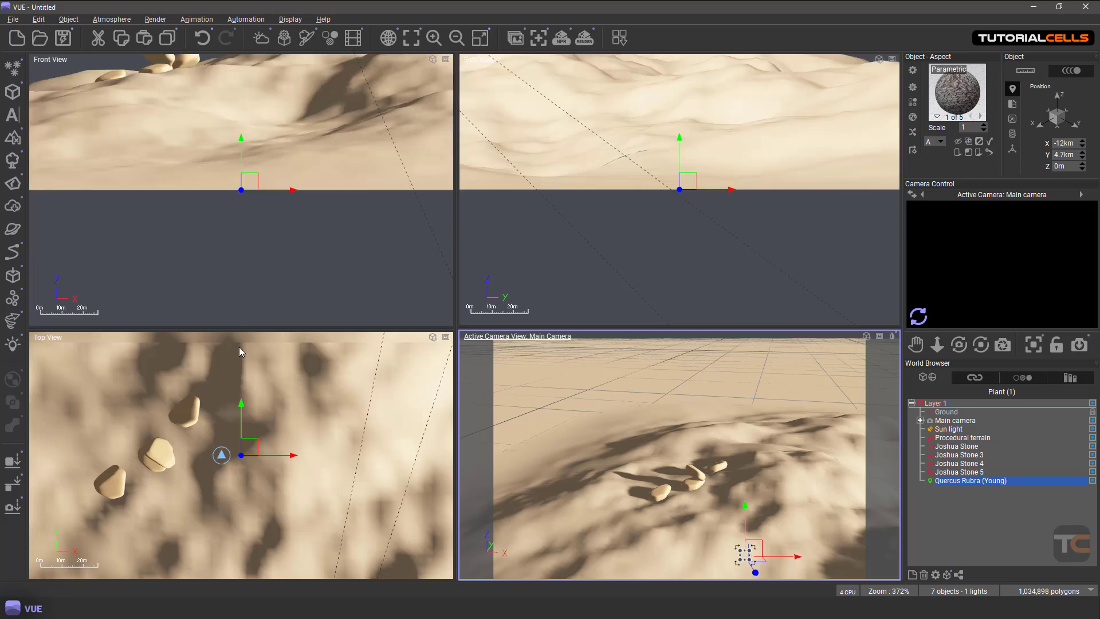
pyautogui.scroll(-3, 321, 390)
pyautogui.scroll(-2, 395, 428)
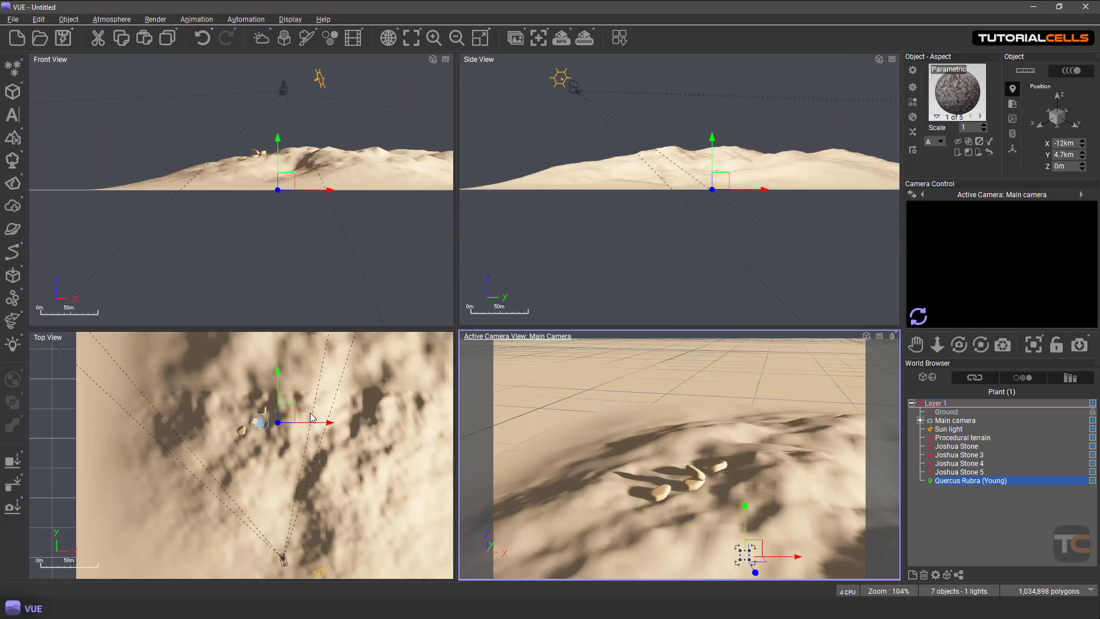
pyautogui.click(281, 122)
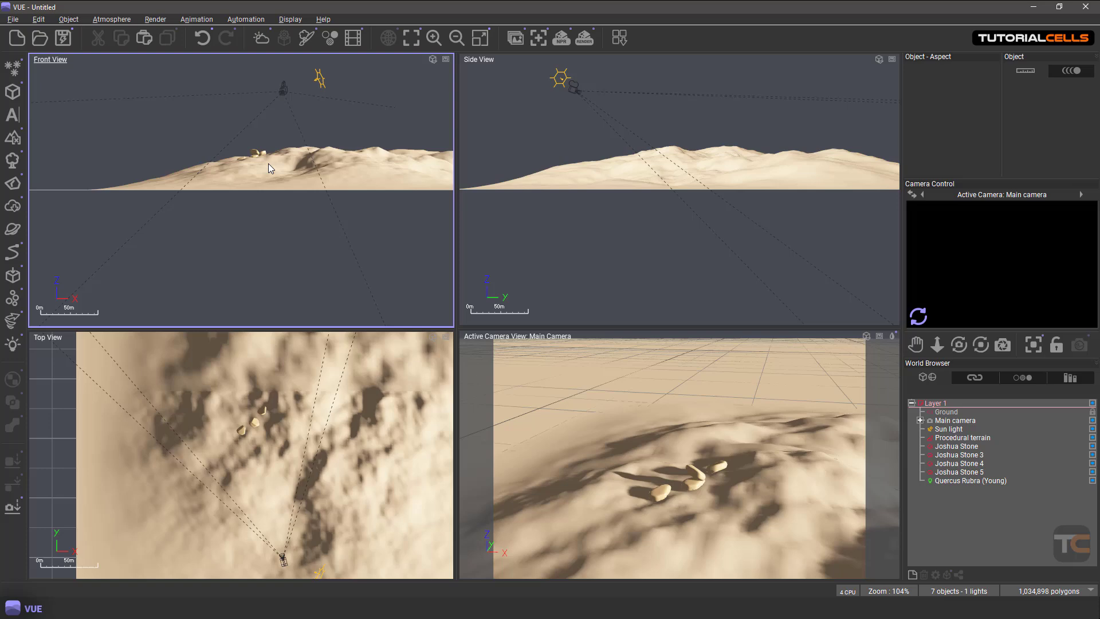
pyautogui.click(937, 480)
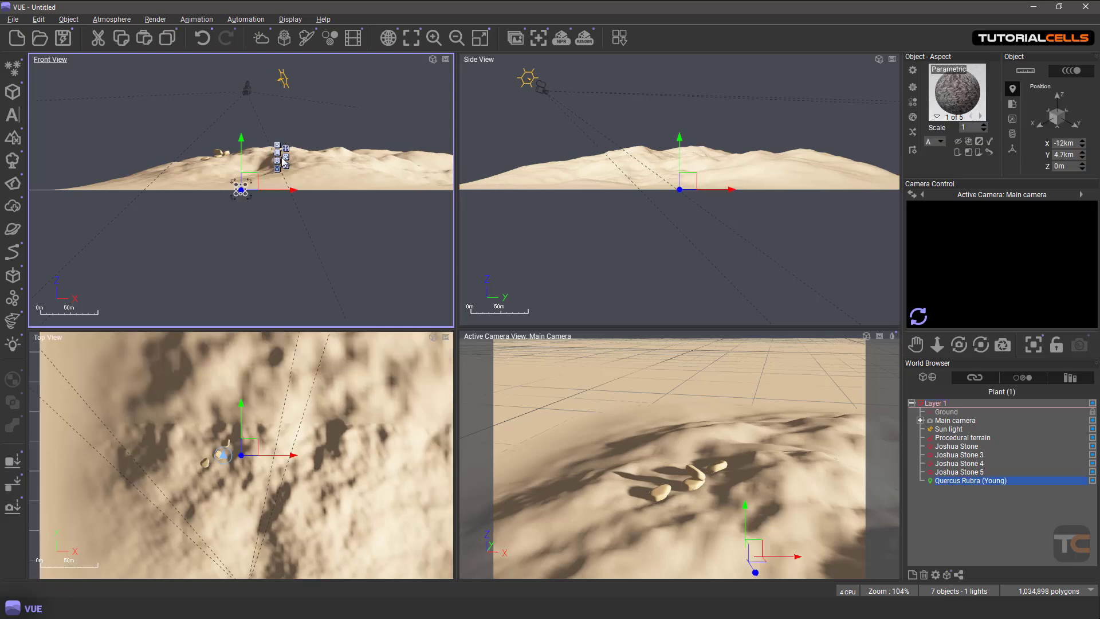
pyautogui.click(241, 143)
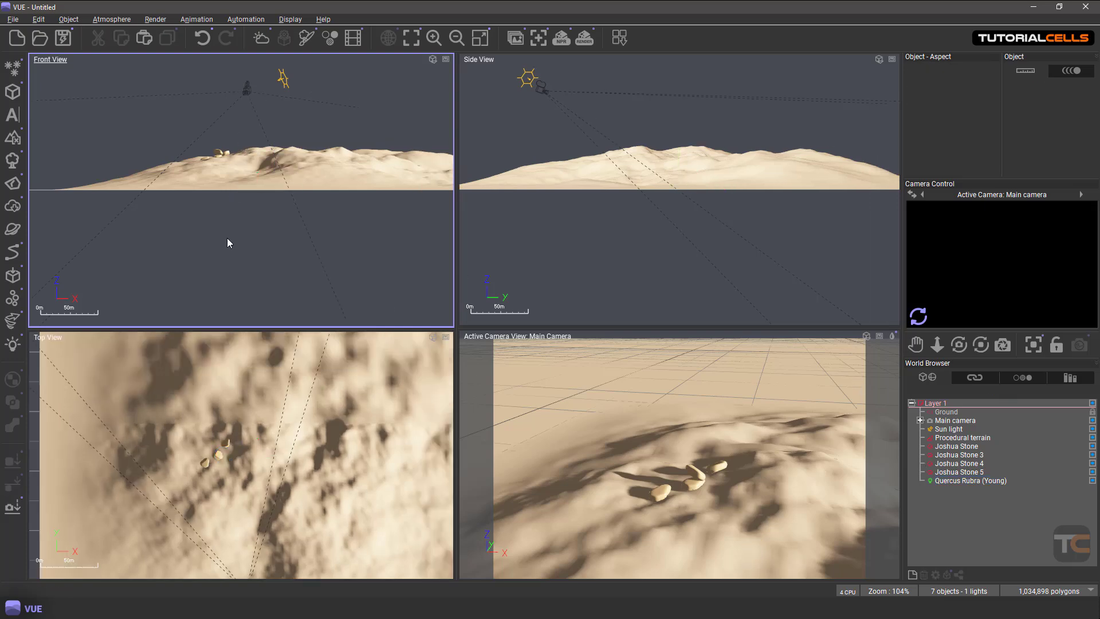
pyautogui.click(954, 482)
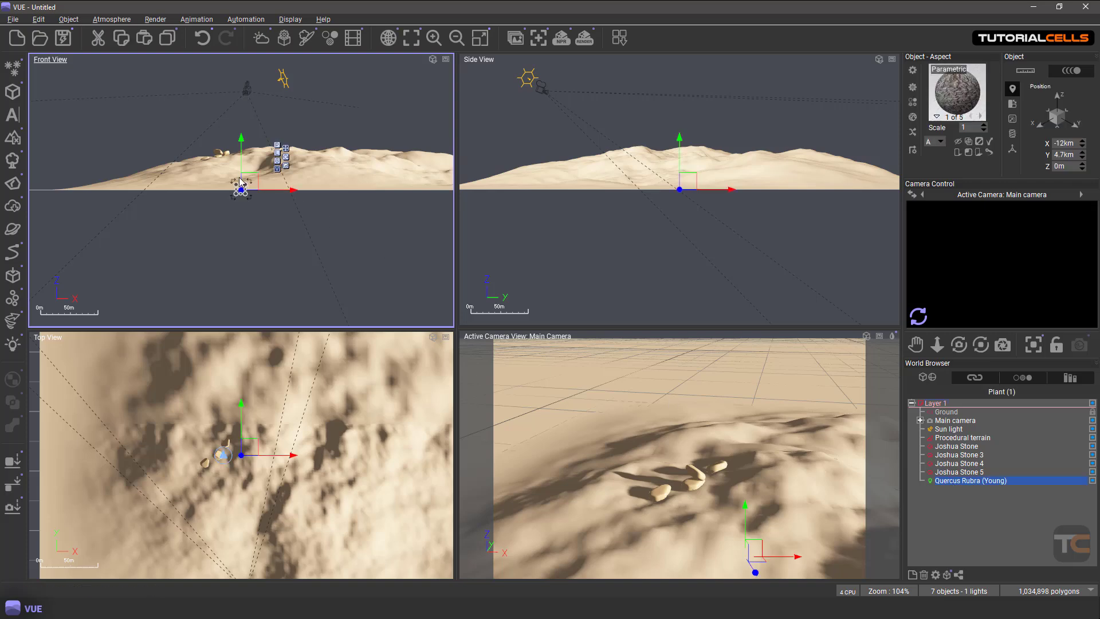
pyautogui.moveTo(240, 183); pyautogui.dragTo(244, 138)
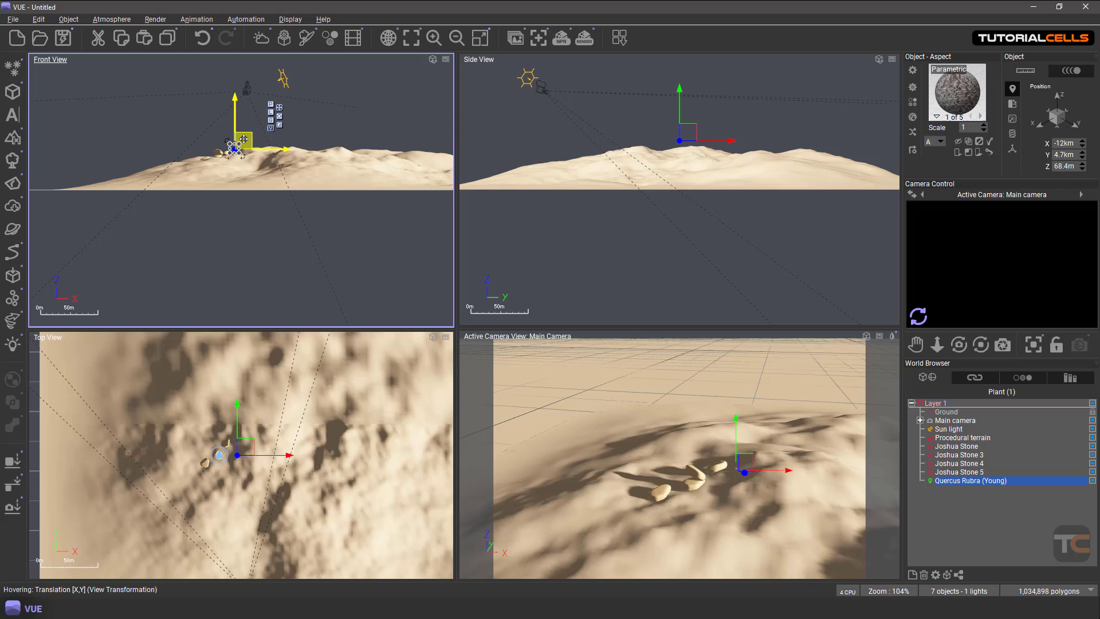
# - Apply Drop Objects to land the oak tree on the procedural terrain and inspect how it sits
pyautogui.press('f')
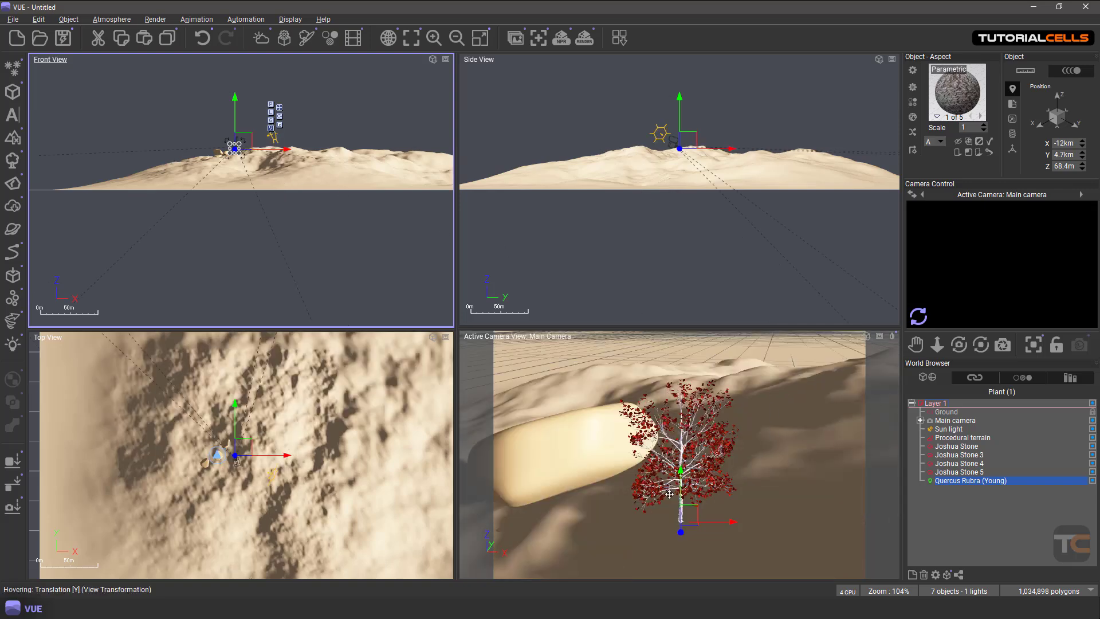
pyautogui.scroll(-1, 662, 508)
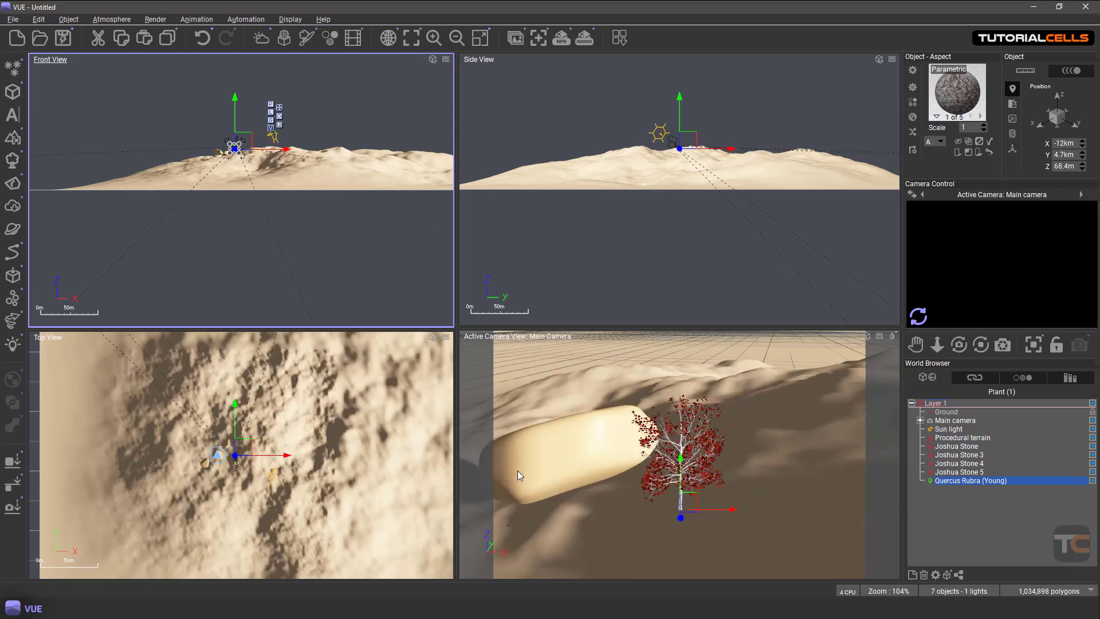
pyautogui.moveTo(648, 495); pyautogui.dragTo(670, 511, button='right')
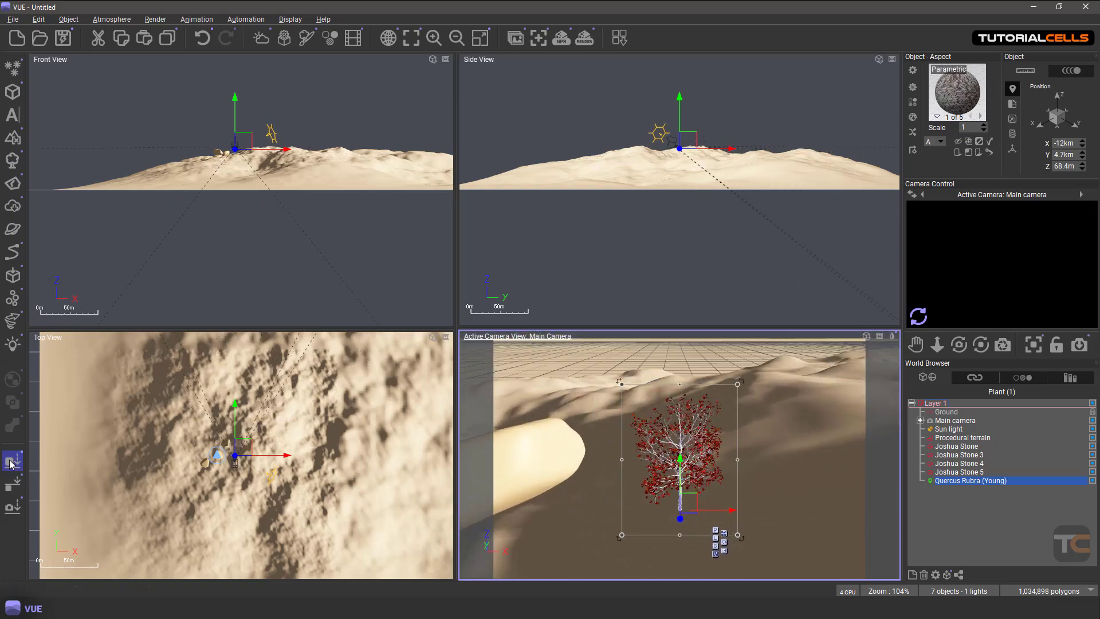
pyautogui.click(11, 462)
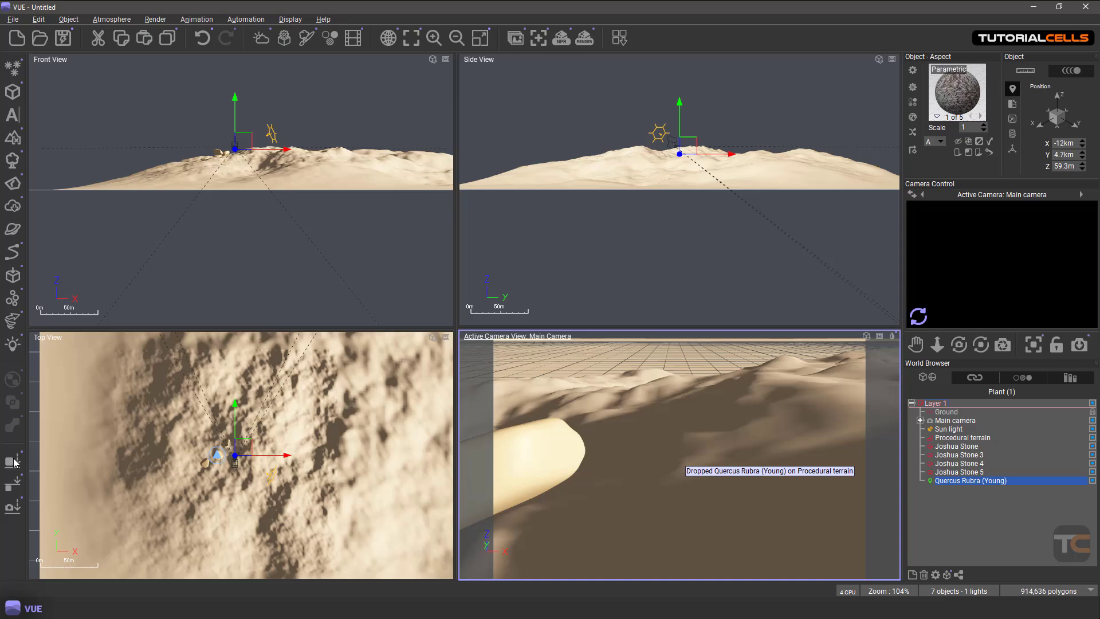
pyautogui.scroll(-4, 574, 501)
pyautogui.scroll(3, 624, 559)
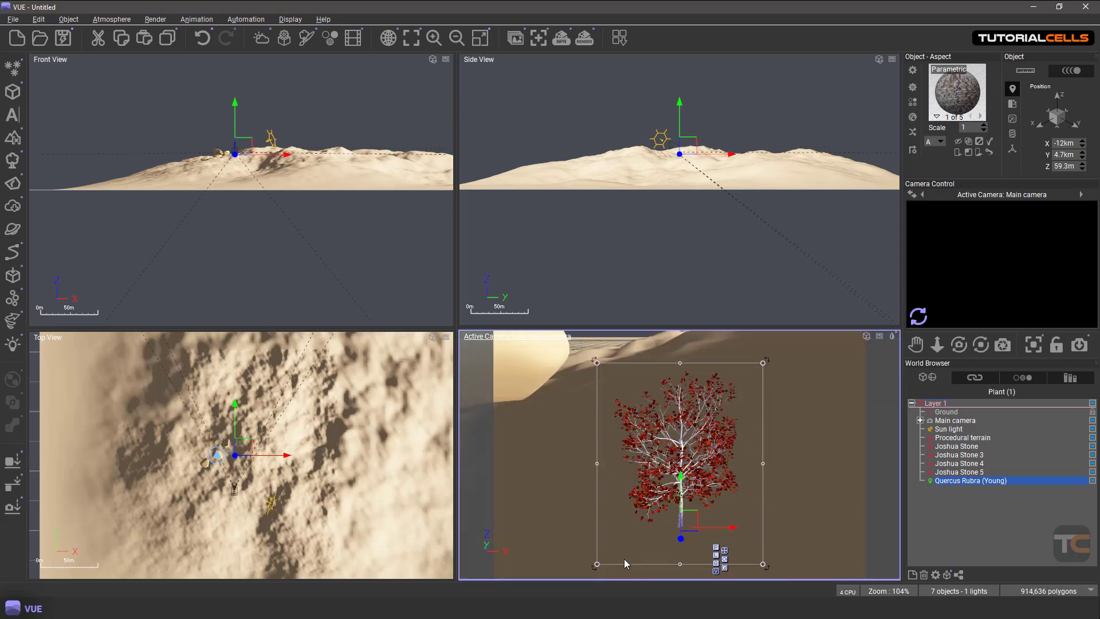
pyautogui.moveTo(706, 505); pyautogui.dragTo(600, 501, button='right')
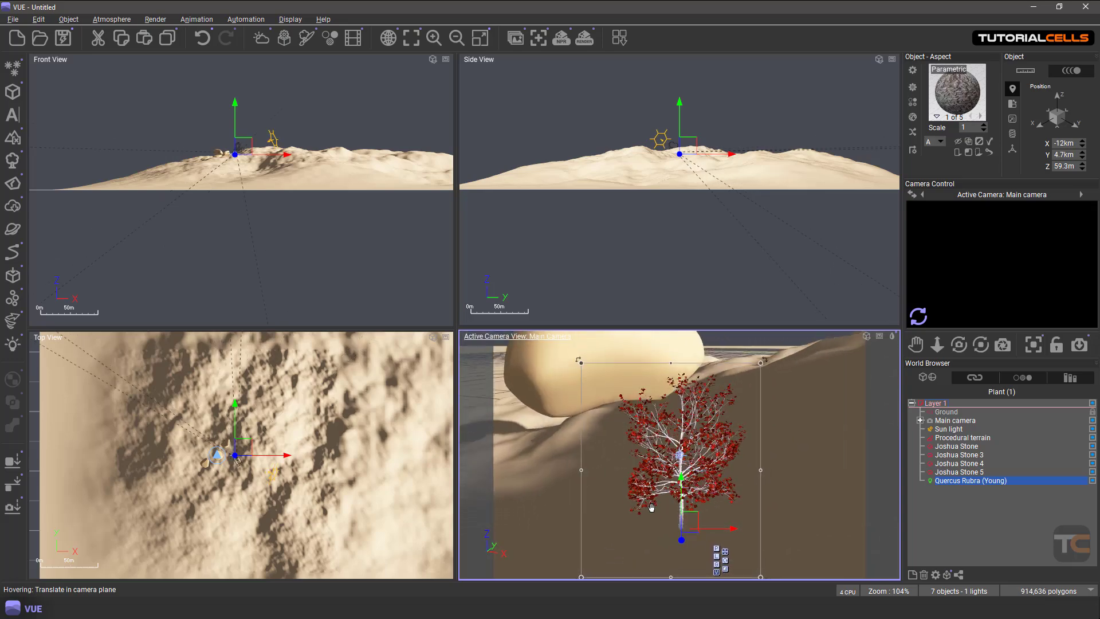
pyautogui.moveTo(683, 460)
pyautogui.mouseDown(button='right')
pyautogui.moveTo(715, 454)
pyautogui.moveTo(703, 426)
pyautogui.moveTo(698, 465)
pyautogui.moveTo(759, 455)
pyautogui.moveTo(734, 455)
pyautogui.mouseUp(button='right')
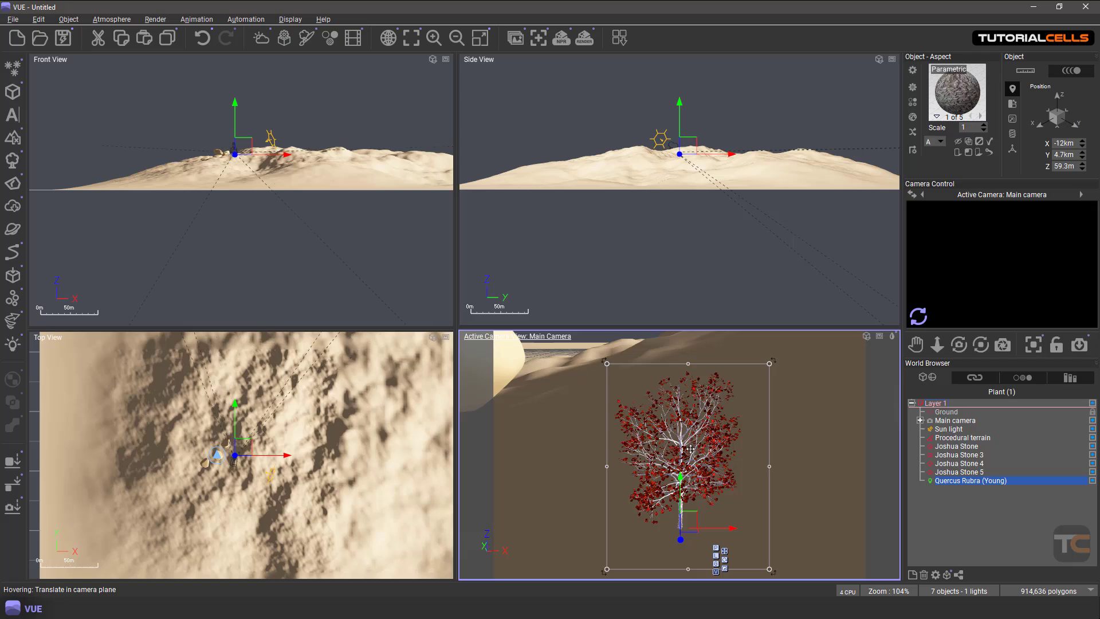
# - Move the oak tree up to a Z position of about 66.1 m and across to the location of the stacked rocks
pyautogui.scroll(-8, 691, 449)
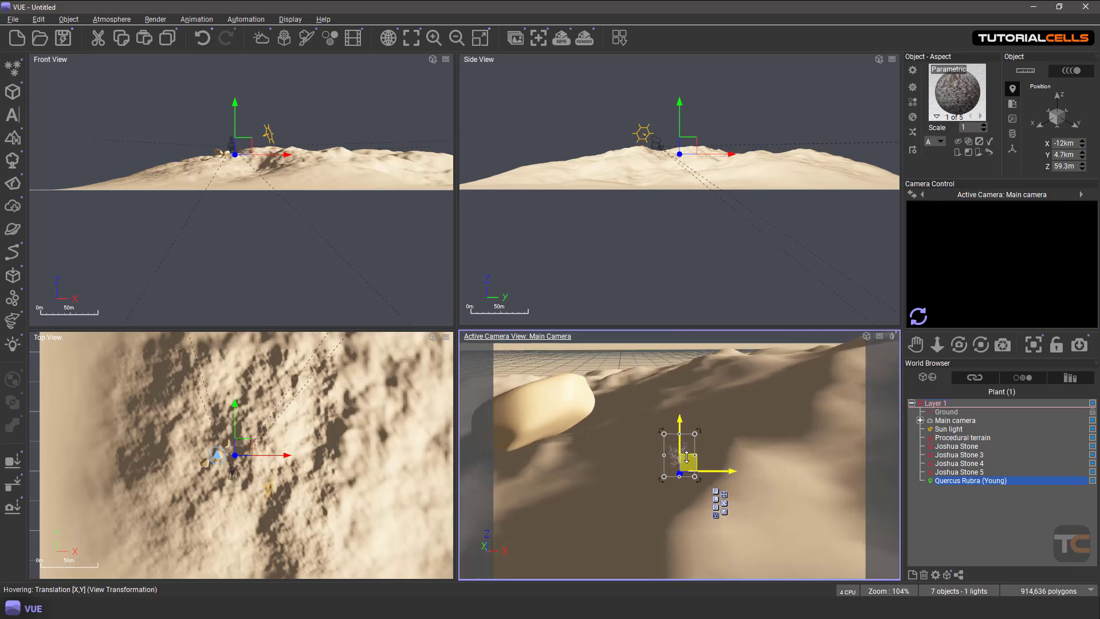
pyautogui.scroll(2, 688, 461)
pyautogui.moveTo(691, 465); pyautogui.dragTo(535, 370)
pyautogui.press('f')
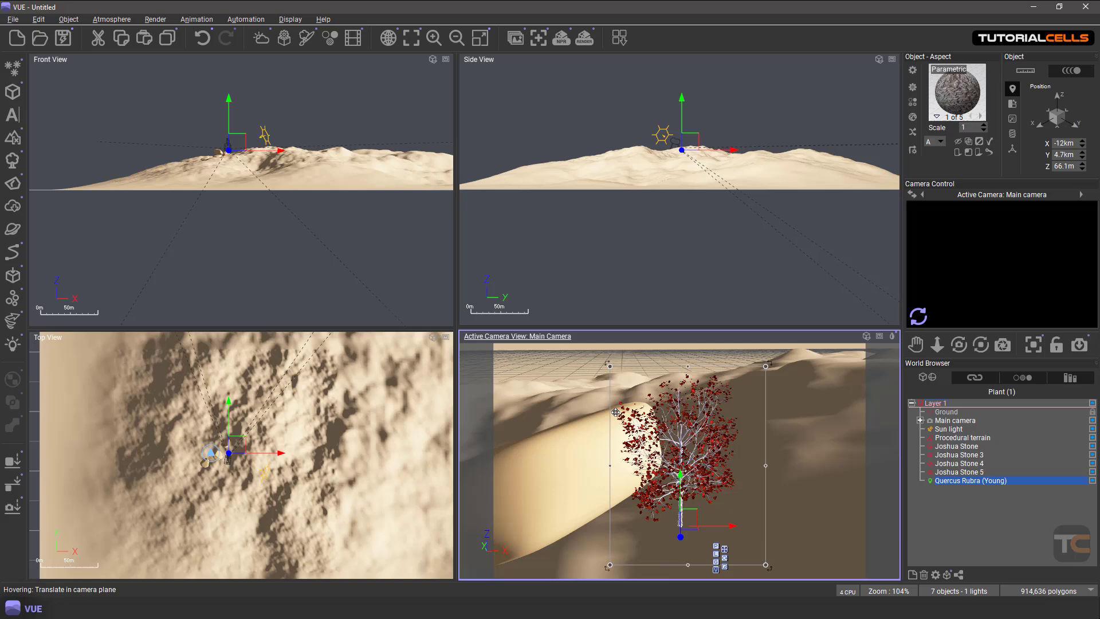
pyautogui.scroll(-2, 653, 506)
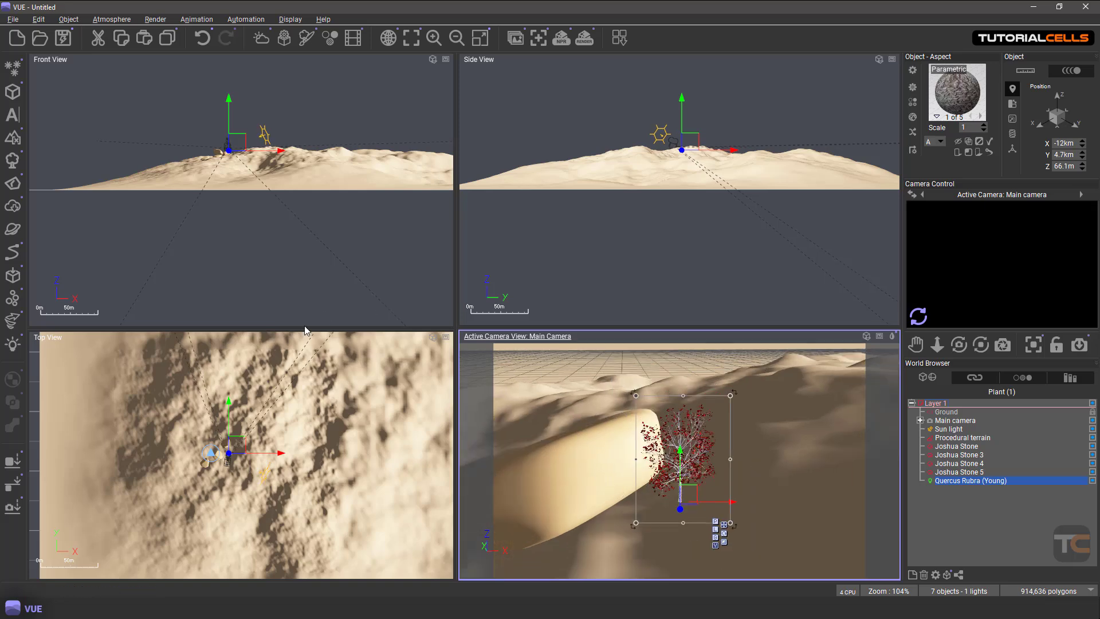
pyautogui.scroll(5, 223, 468)
pyautogui.scroll(3, 222, 469)
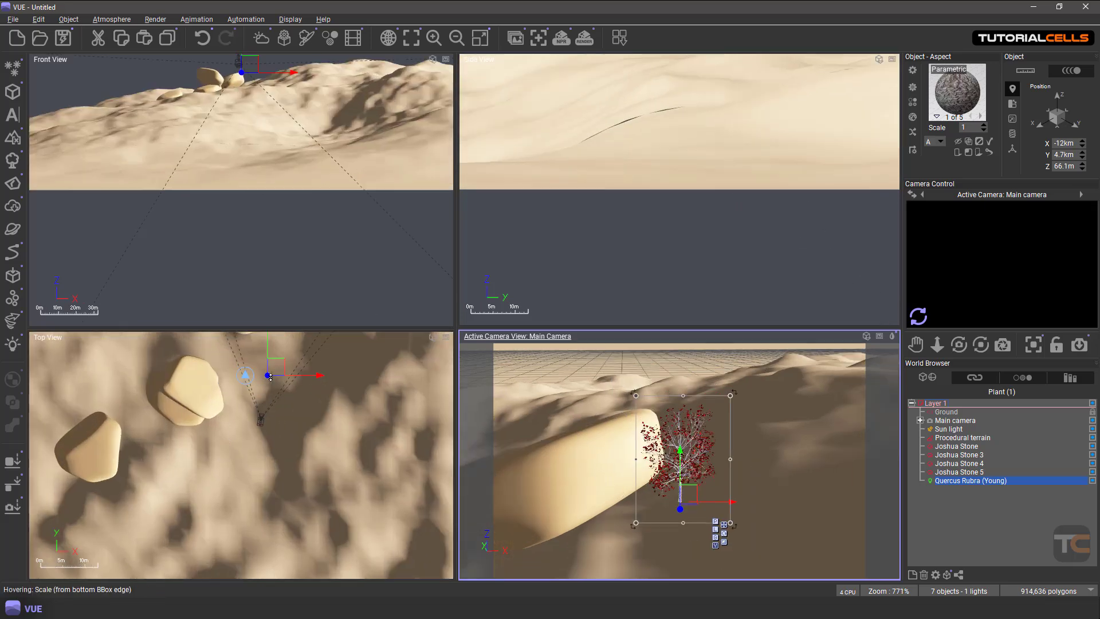
pyautogui.moveTo(277, 368); pyautogui.dragTo(199, 384)
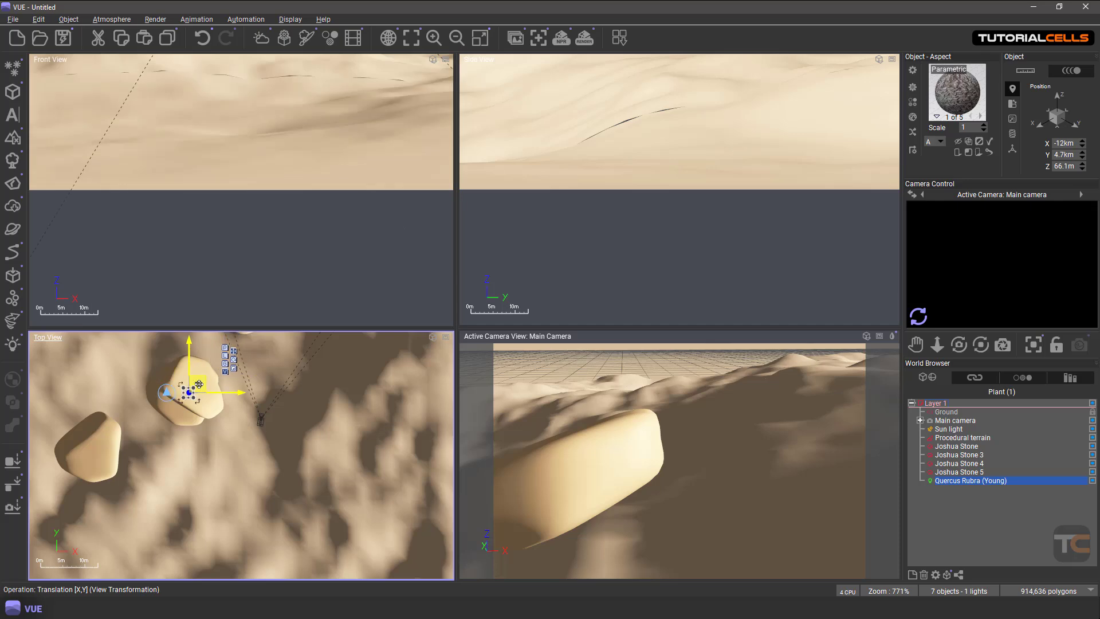
# - Raise the oak tree above the upper stacked rock to about 68.7 m in Z and drop it onto the rock
pyautogui.press('f')
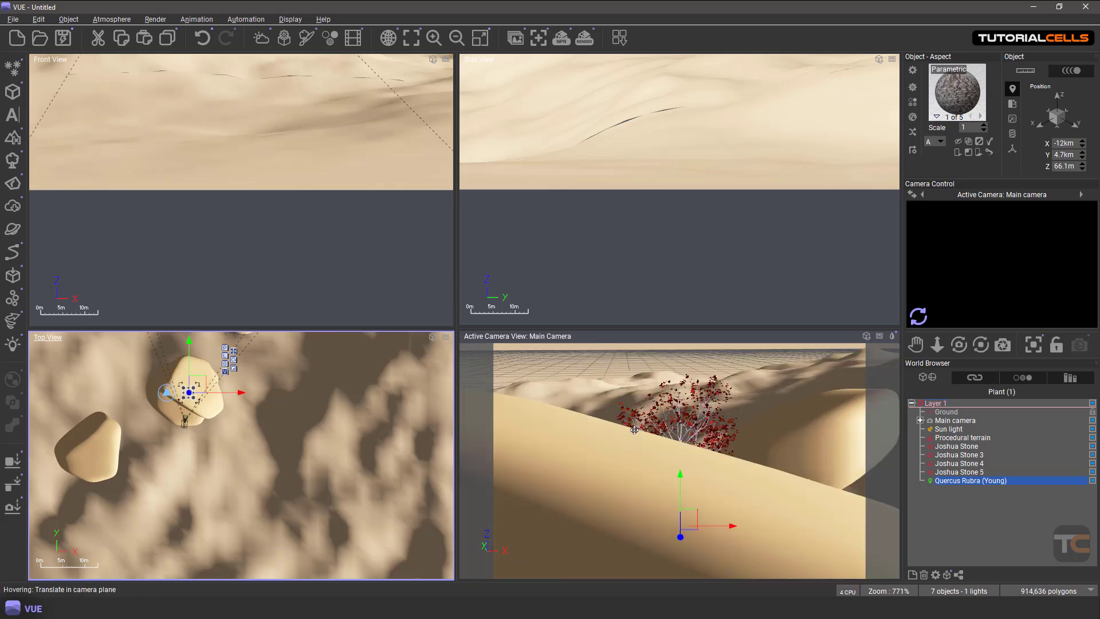
pyautogui.scroll(-2, 665, 439)
pyautogui.moveTo(680, 461); pyautogui.dragTo(680, 347)
pyautogui.moveTo(679, 372); pyautogui.dragTo(572, 435, button='right')
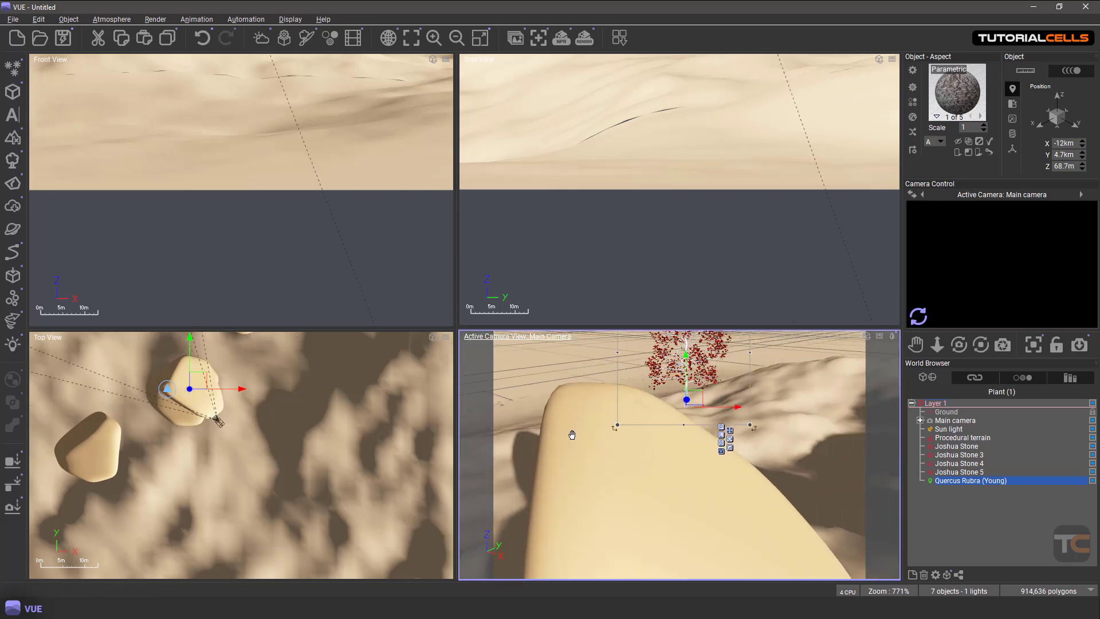
pyautogui.click(13, 461)
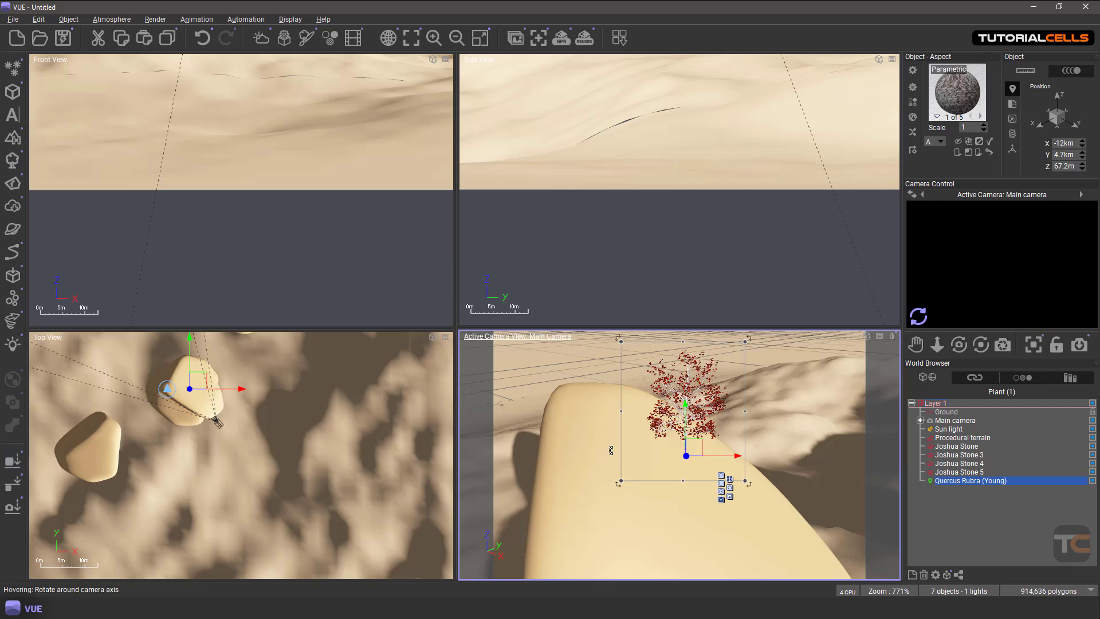
# - Examine the trunk's contact with the rock and nudge the tree slightly downward along its vertical axis
pyautogui.moveTo(576, 437); pyautogui.dragTo(552, 446, button='right')
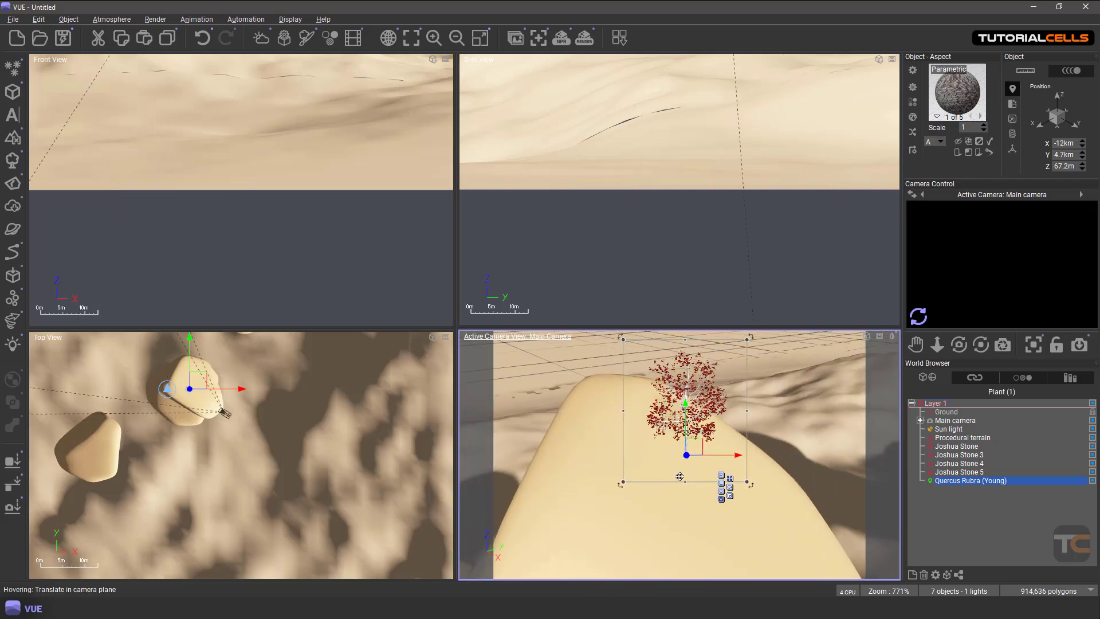
pyautogui.scroll(6, 690, 395)
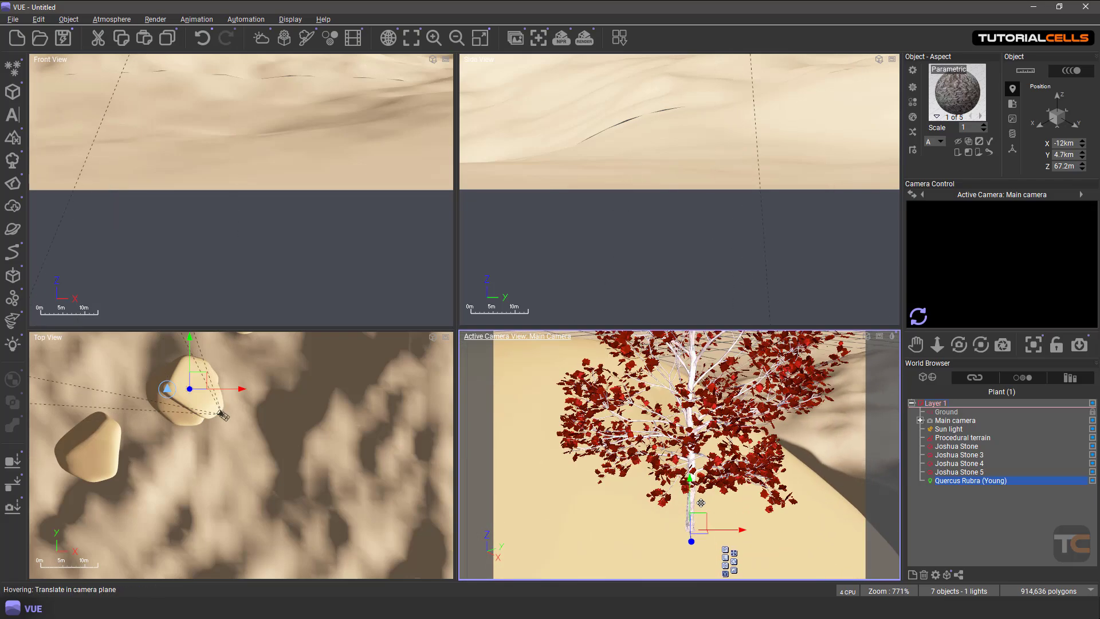
pyautogui.moveTo(682, 441); pyautogui.dragTo(711, 524, button='right')
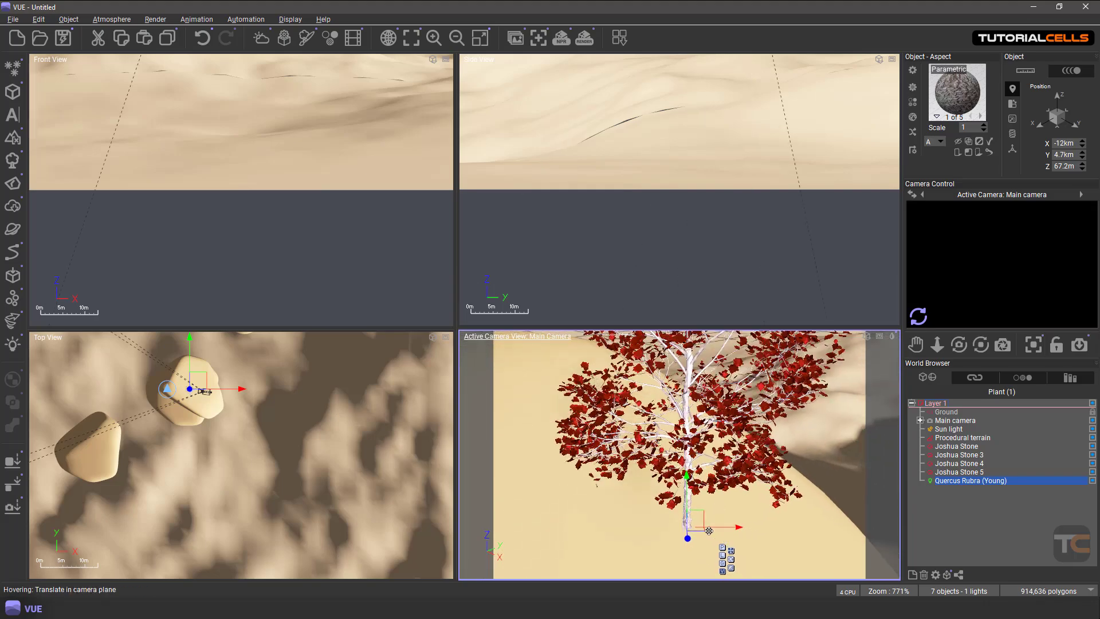
pyautogui.moveTo(710, 527); pyautogui.dragTo(674, 445, button='middle')
pyautogui.moveTo(661, 416); pyautogui.dragTo(662, 460)
pyautogui.scroll(1, 662, 460)
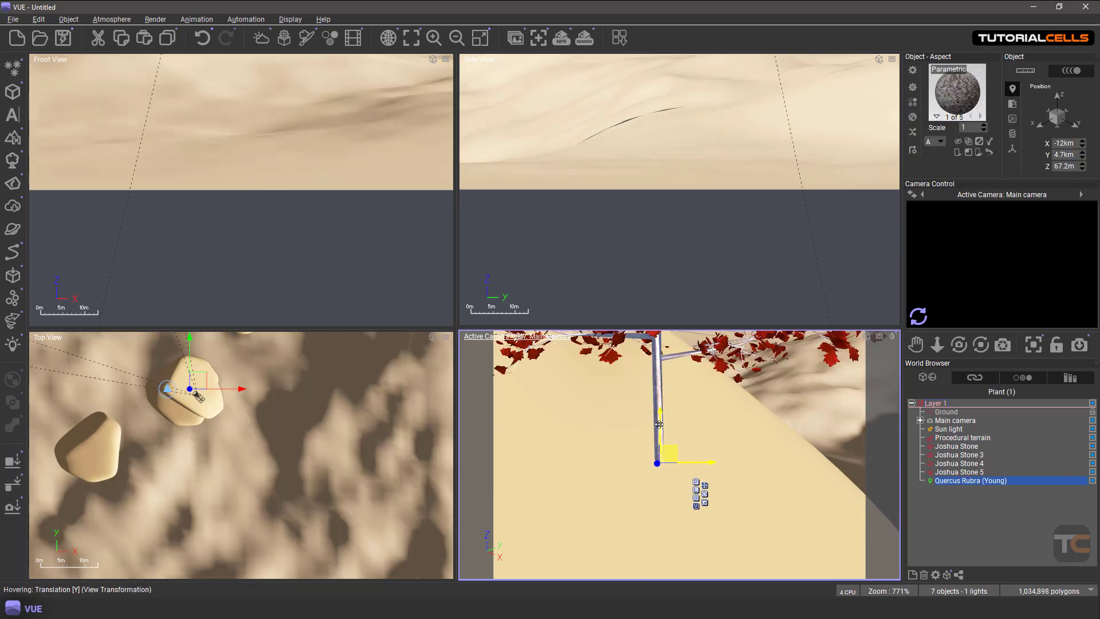
pyautogui.moveTo(660, 418); pyautogui.dragTo(664, 426)
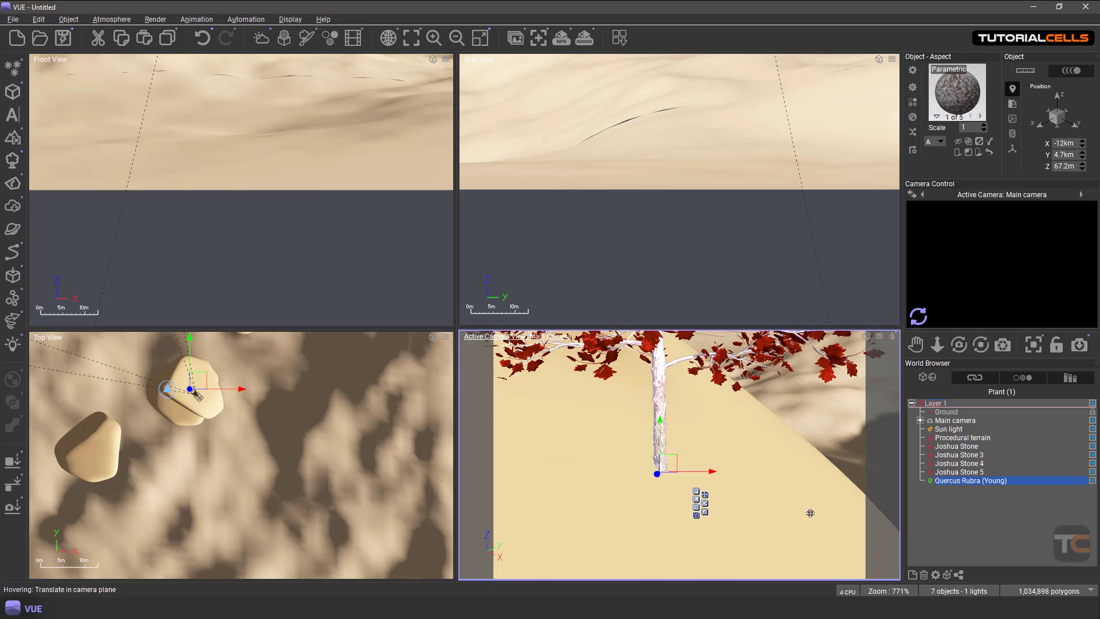
# - Rotate the oak tree on the upper rock so that it leans to one side
pyautogui.scroll(-10, 683, 447)
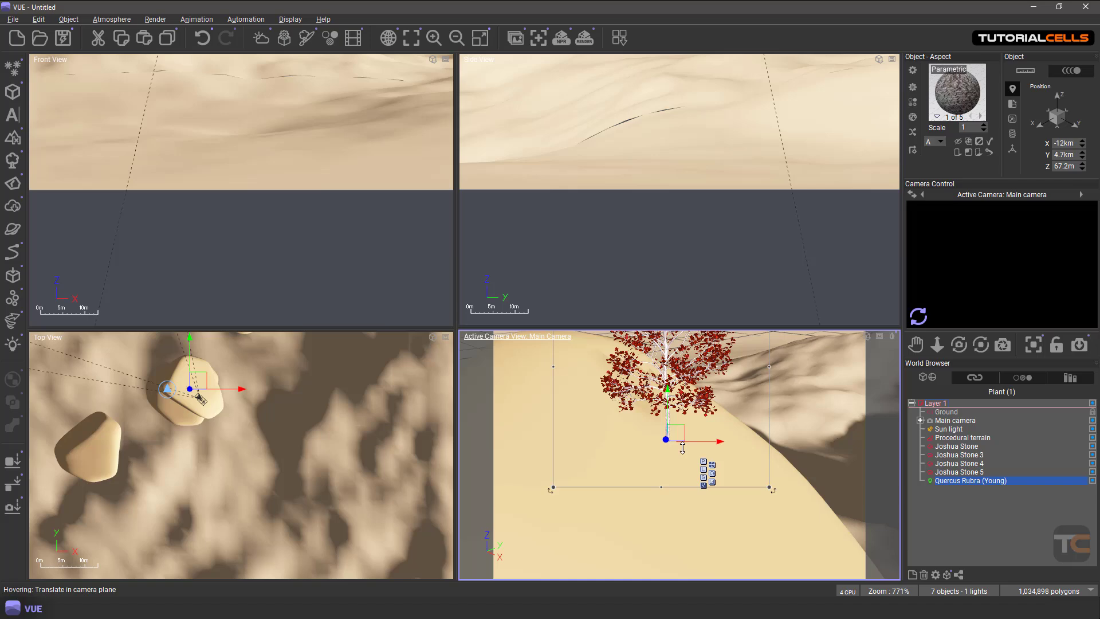
pyautogui.scroll(-5, 682, 447)
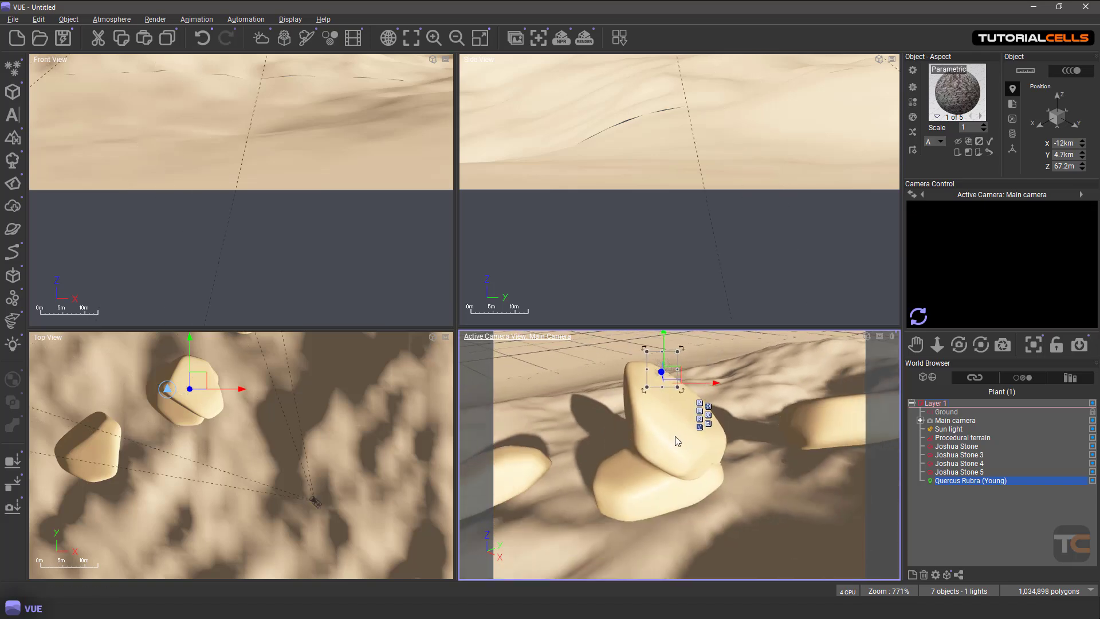
pyautogui.moveTo(675, 436); pyautogui.dragTo(776, 440, button='middle')
pyautogui.moveTo(777, 440); pyautogui.dragTo(651, 433, button='right')
pyautogui.scroll(6, 668, 382)
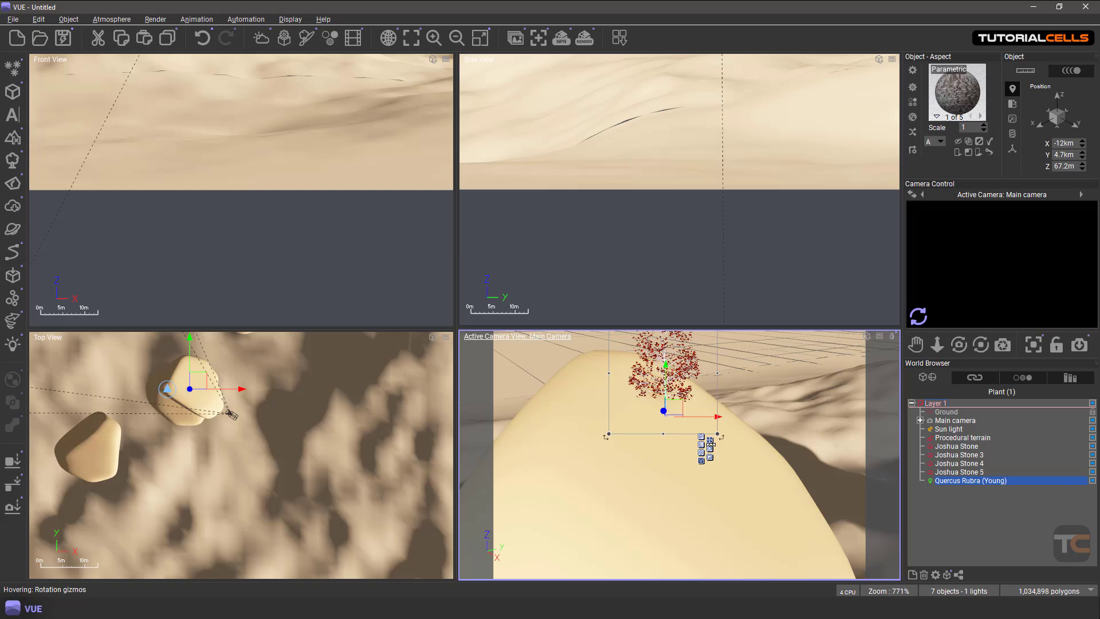
pyautogui.click(710, 449)
pyautogui.moveTo(681, 408); pyautogui.dragTo(665, 433)
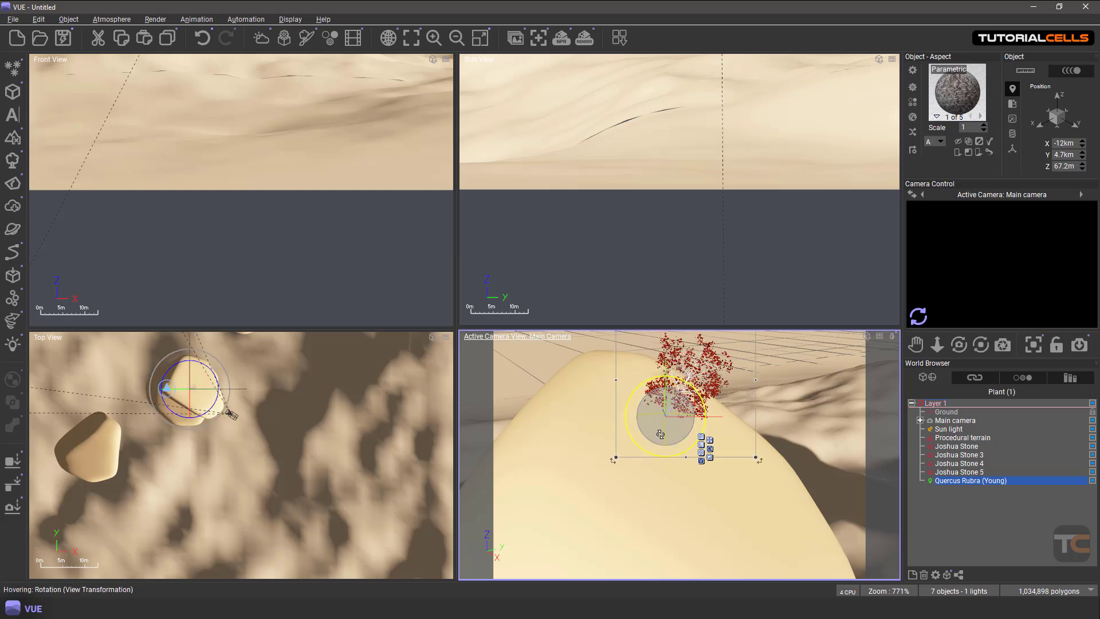
pyautogui.moveTo(542, 419); pyautogui.dragTo(493, 408, button='right')
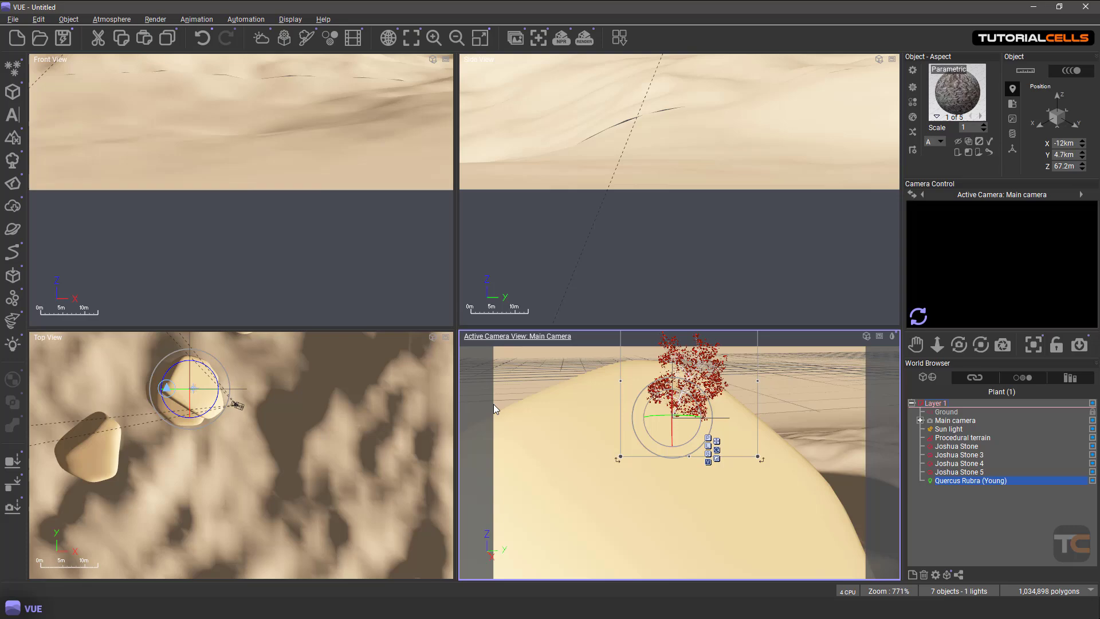